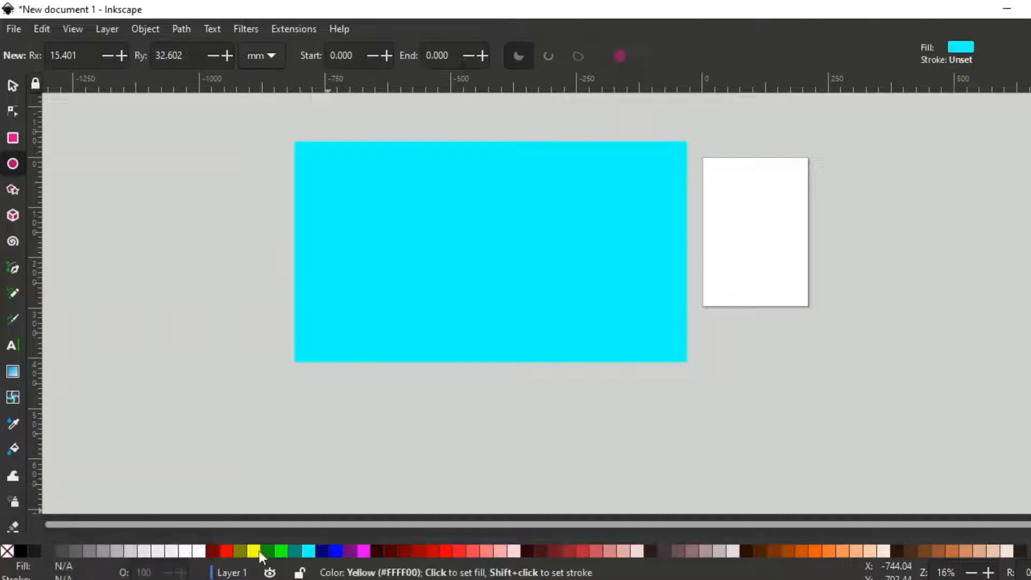
- Draw an upright dark green ellipse with radii about 42 by 106 mm across the rectangle's upper edge and move it near the right corner
left_click(281, 550)
left_click(267, 551)
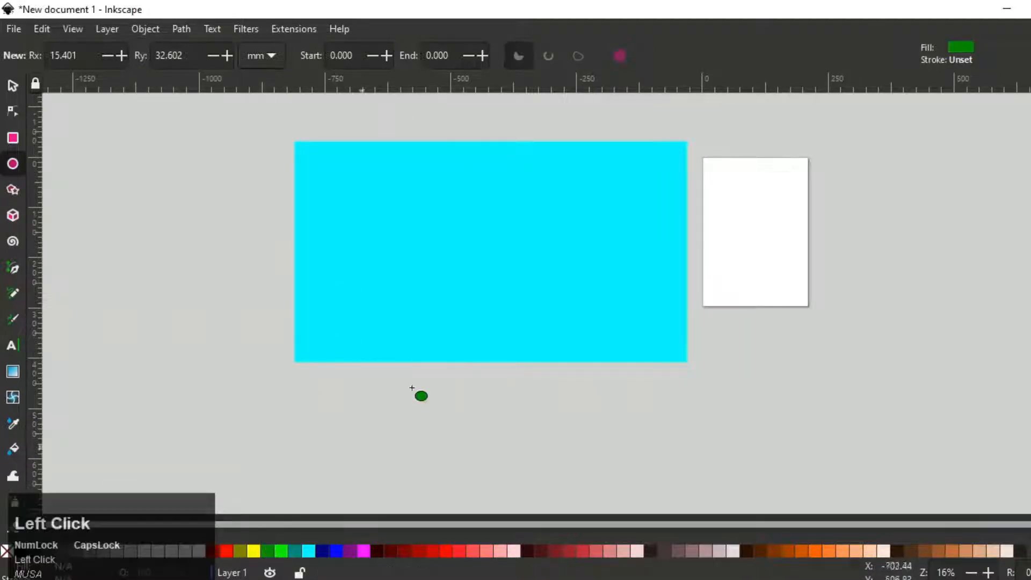
left_click_drag(542, 119, 585, 225)
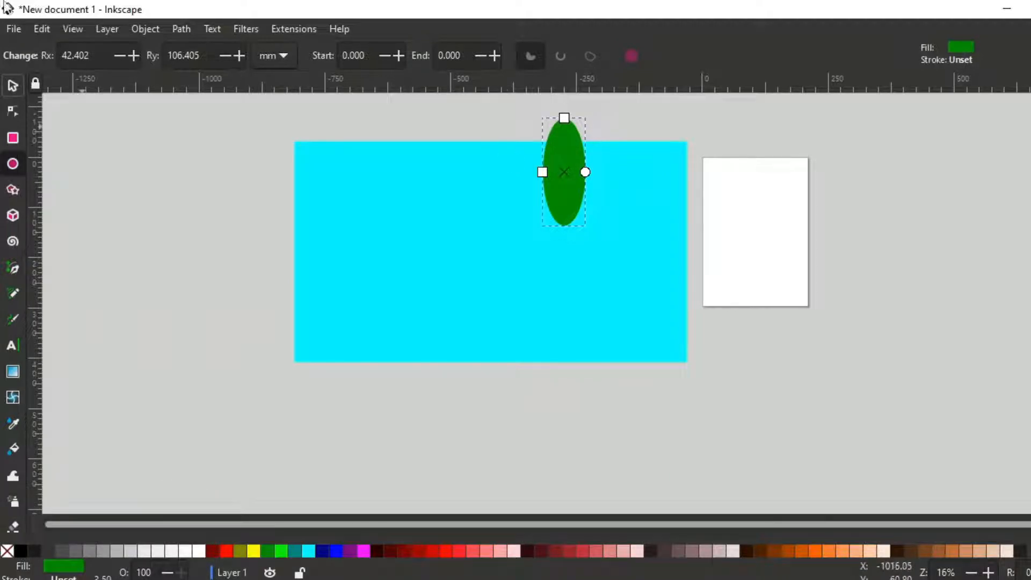
left_click(12, 85)
left_click_drag(567, 182, 612, 167)
scroll(610, 210, "up", 1)
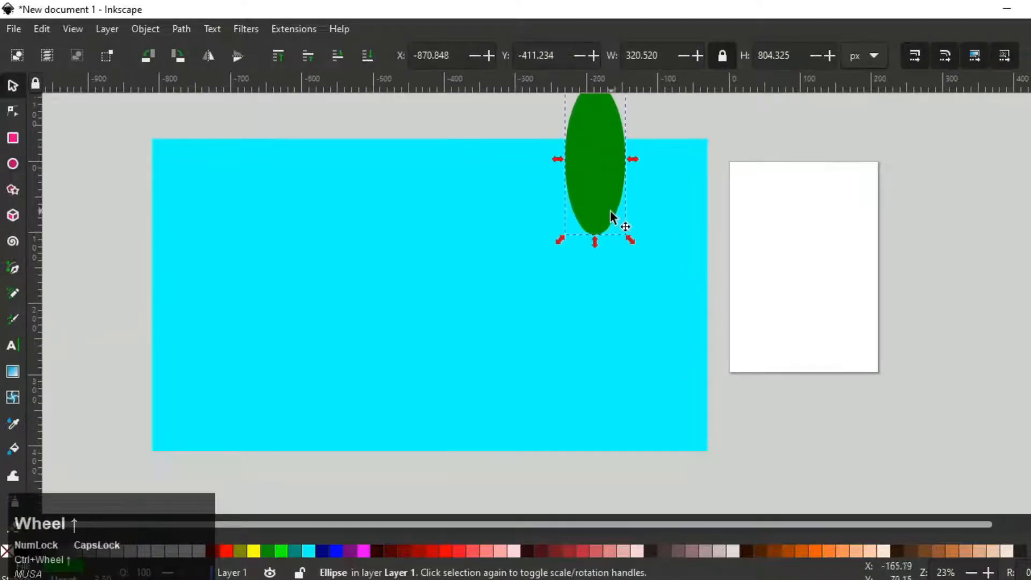
left_click_drag(610, 211, 628, 248)
- Duplicate the green ellipse, rotate the copy to nearly horizontal, and place it at the upright ellipse's lower end across the rectangle's right edge
left_click(724, 256)
left_click_drag(727, 232, 720, 266)
left_click_drag(758, 207, 767, 214)
left_click_drag(720, 240, 720, 240)
scroll(720, 240, "up", 6)
left_click(600, 328)
left_click_drag(600, 328, 620, 347)
left_click_drag(690, 372, 695, 384)
left_click(695, 384)
left_click_drag(760, 412, 761, 427)
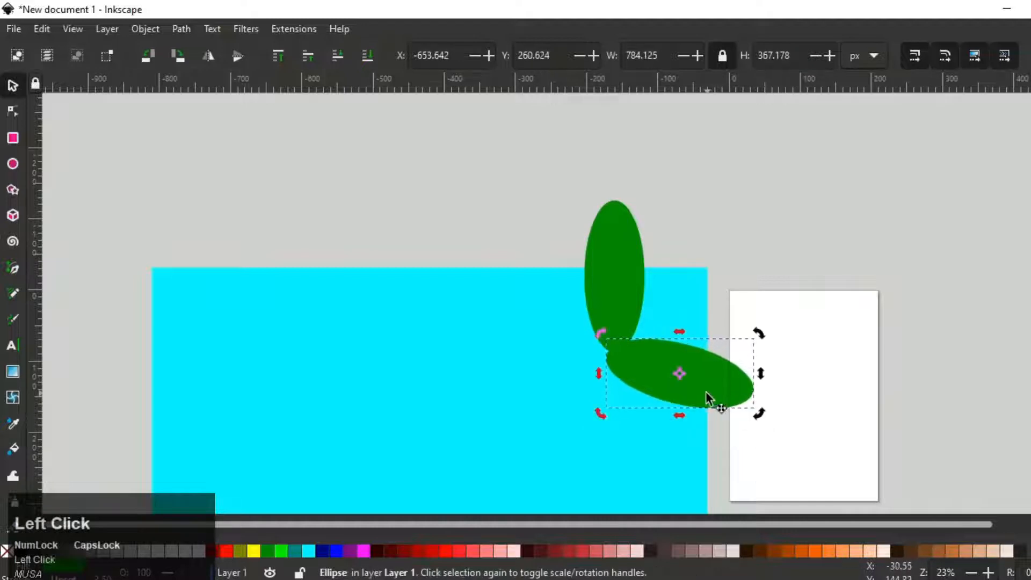
left_click_drag(701, 396, 695, 408)
- Tilt the upright ellipse slightly counterclockwise and shift it down and left so it overlaps the lower ellipse
left_click(632, 232)
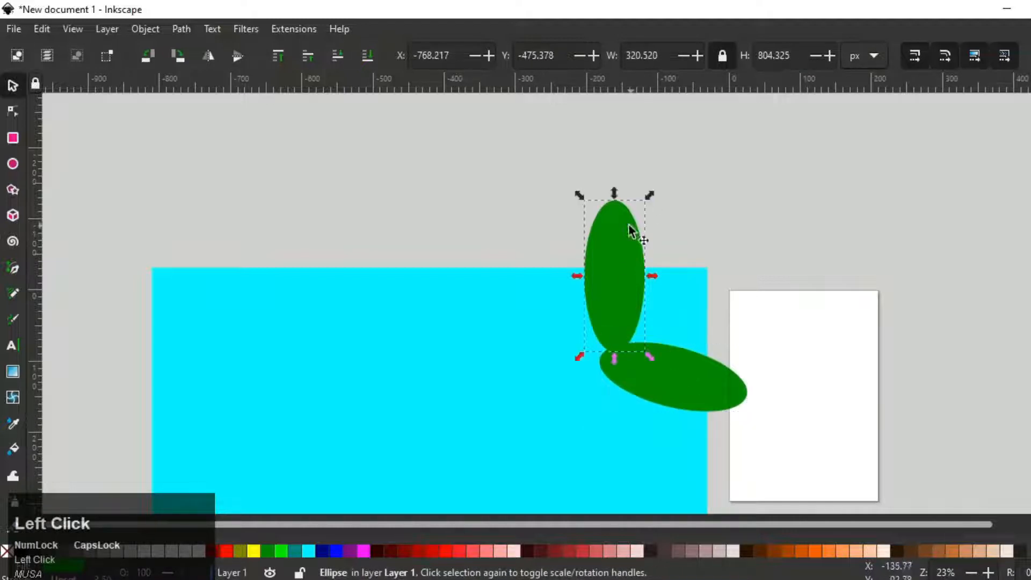
left_click_drag(651, 197, 643, 197)
left_click_drag(625, 281, 617, 288)
left_click(678, 241)
- Draw a closed straight-sided Pen shape overlapping both ellipses, its outer edge joining their crossings with the rectangle's top and right edges, filled red
left_click(13, 267)
scroll(739, 266, "up", 10)
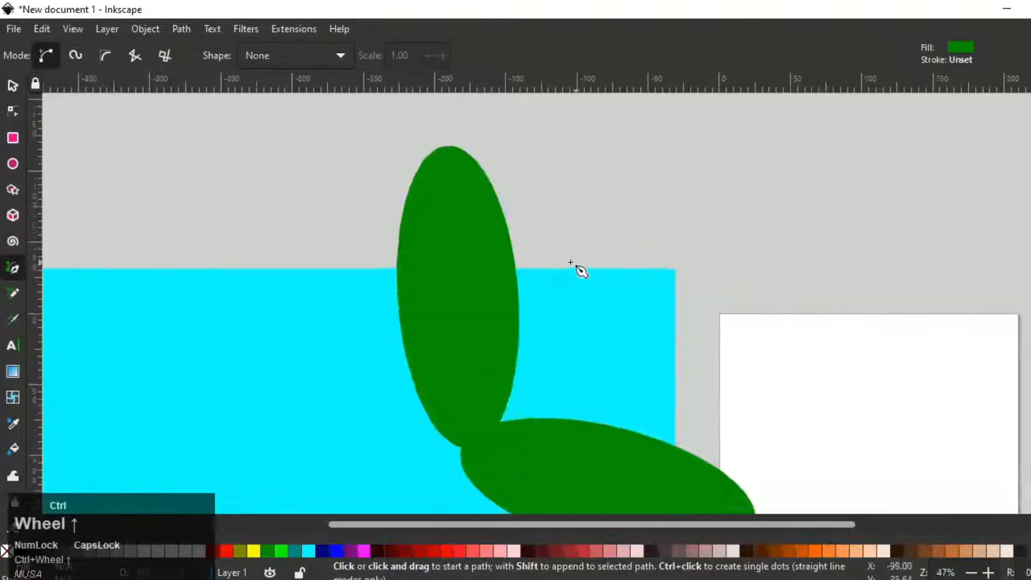
left_click(576, 203)
scroll(649, 352, "down", 13)
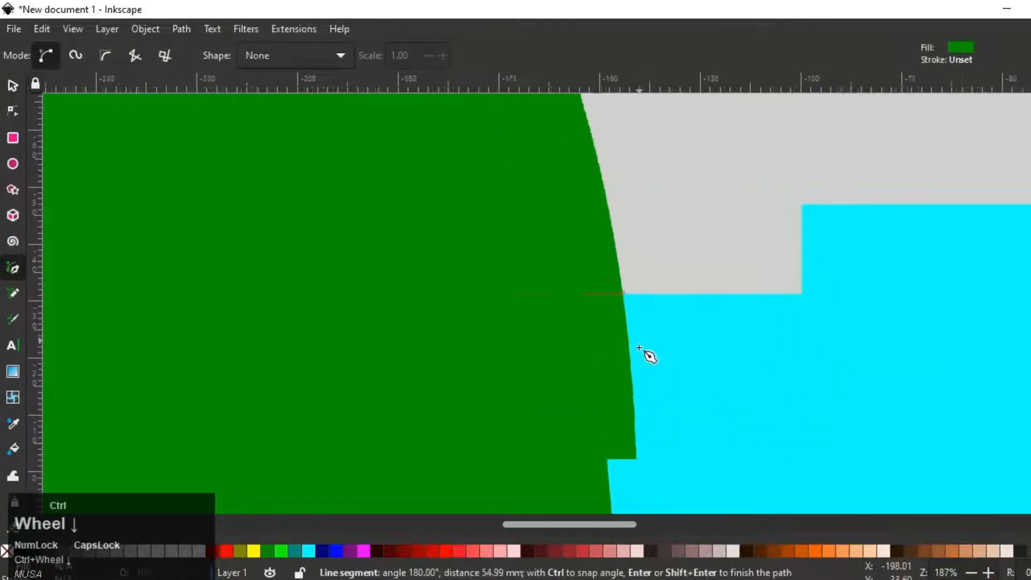
scroll(683, 440, "up", 14)
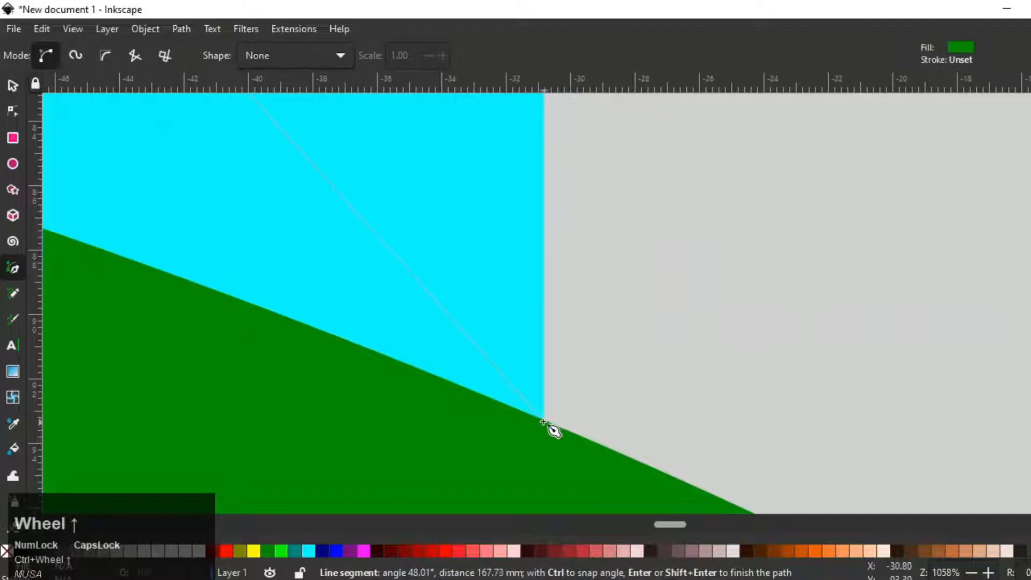
left_click(544, 421)
scroll(547, 430, "down", 9)
left_click(494, 424)
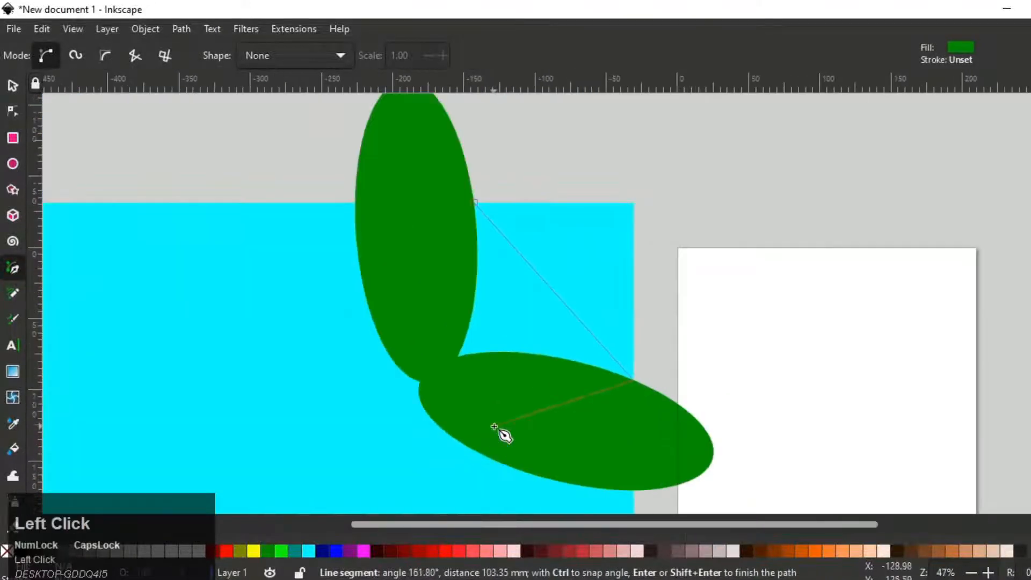
left_click(436, 362)
left_click(398, 204)
left_click(474, 203)
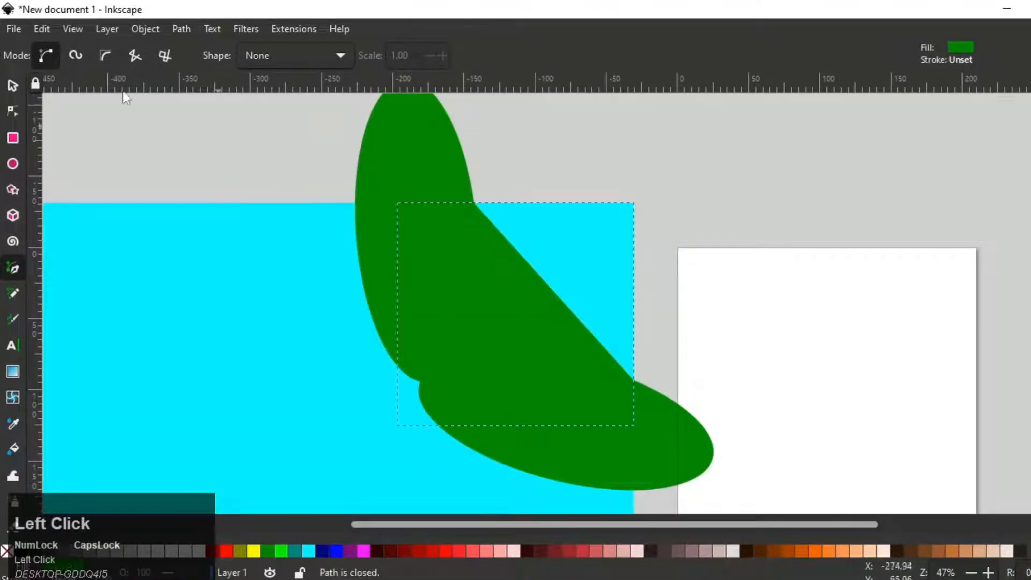
left_click(13, 85)
left_click(226, 551)
- Raise both green ellipses above the red shape in the stacking order
left_click(483, 463)
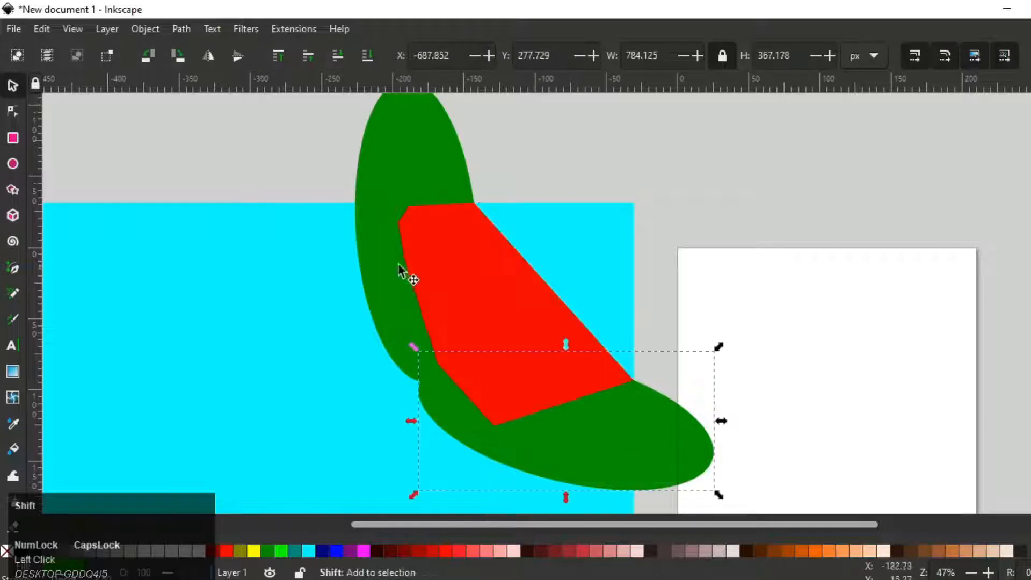
left_click(405, 276, "shift")
left_click(1030, 290)
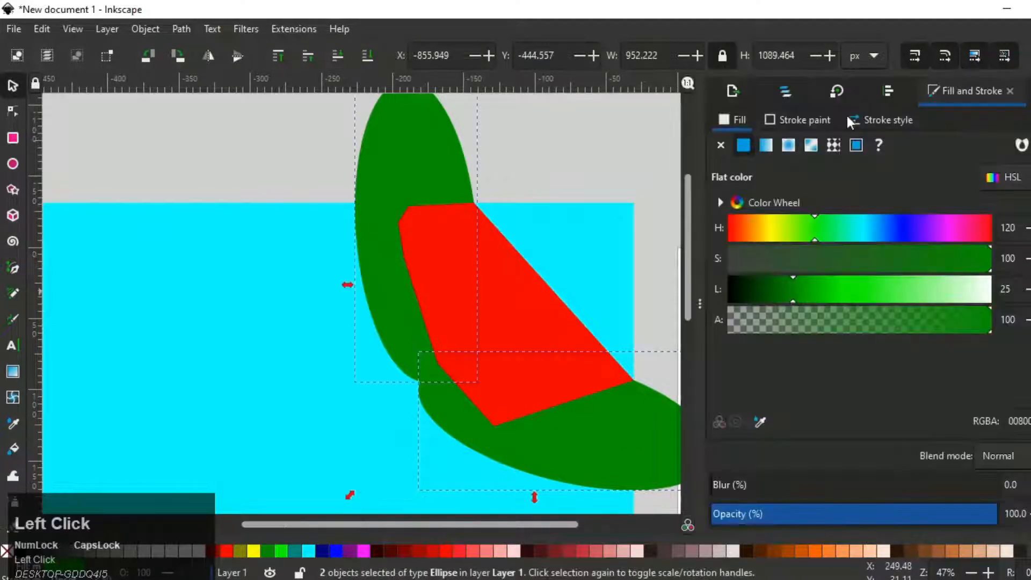
left_click(783, 91)
left_click_drag(791, 182, 795, 160)
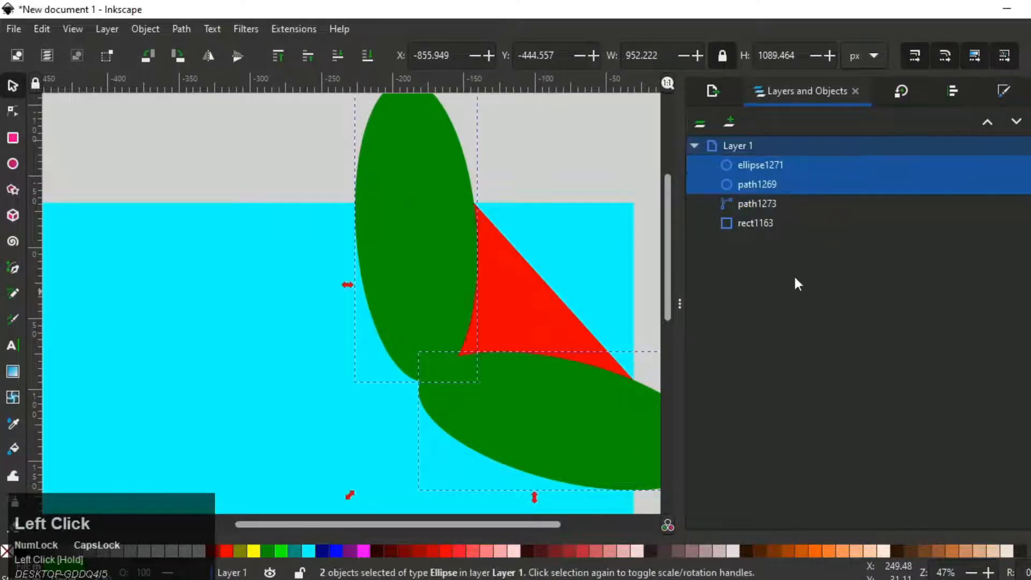
left_click(795, 277)
- Try to subtract the lower ellipse from the red shape with Difference, and undo the operation
left_click(547, 389)
left_click(538, 322, "shift")
left_click(680, 305)
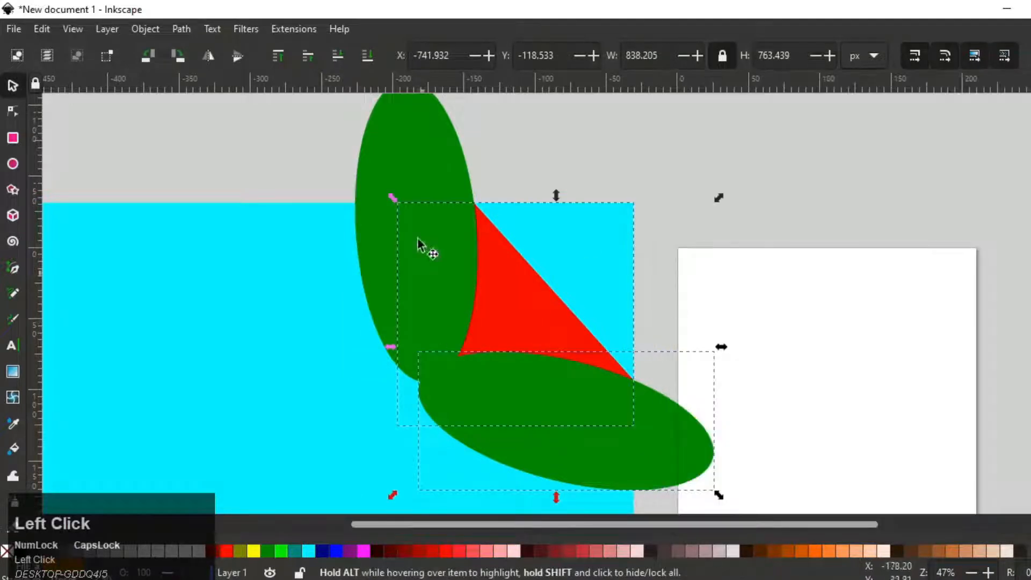
left_click(183, 29)
left_click(197, 126)
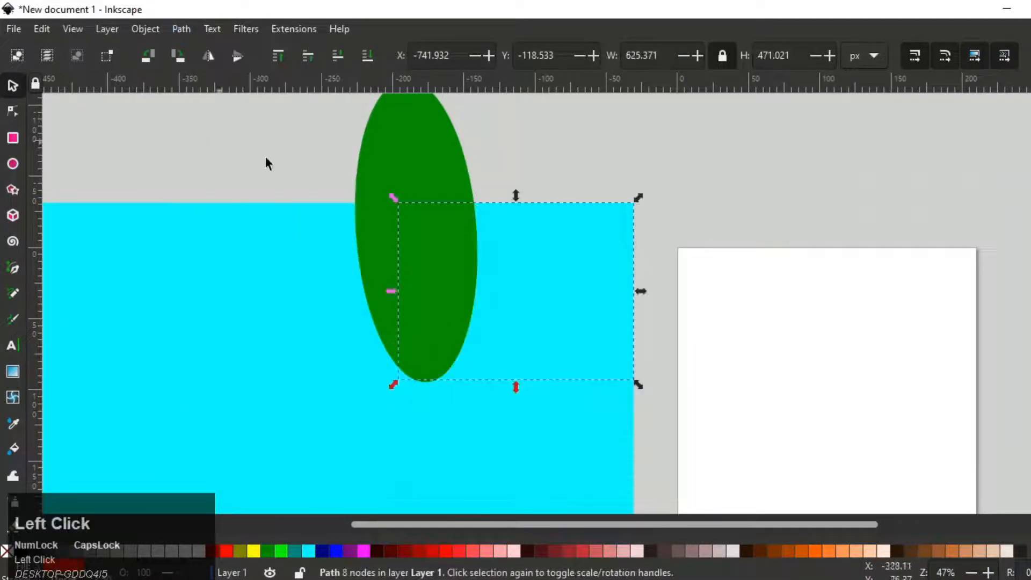
key("ctrl+z")
- Subtract the lower ellipse and the upright ellipse from the red shape, one after the other, using Difference
left_click(587, 360)
left_click(543, 312, "shift")
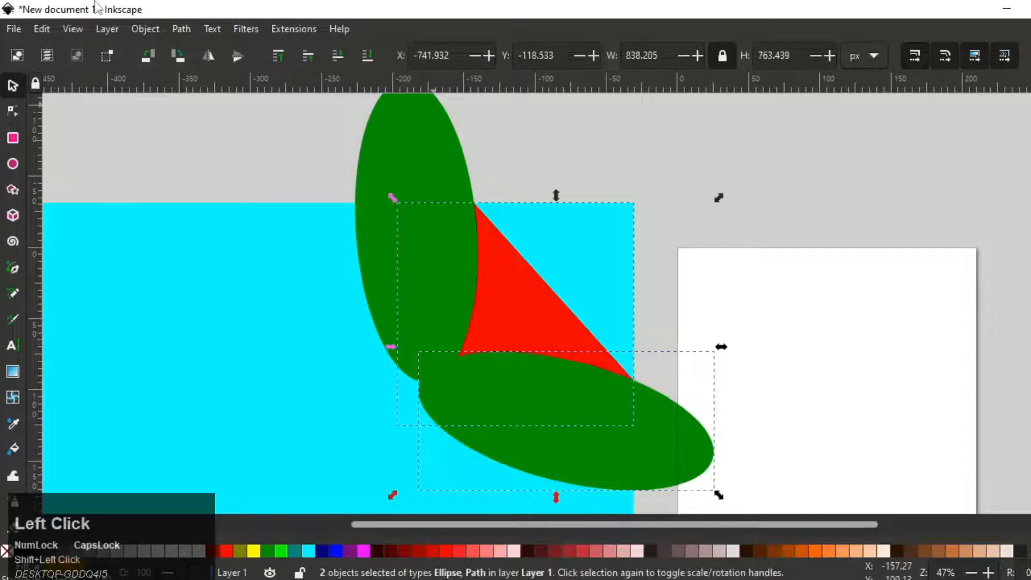
left_click(185, 30)
left_click(211, 131)
left_click(408, 223)
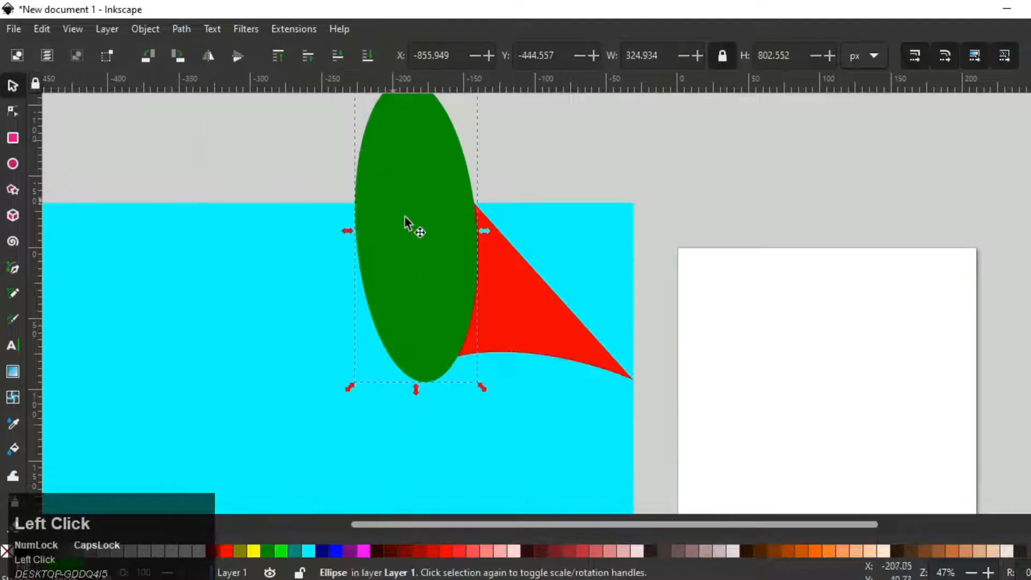
left_click(526, 285, "shift")
left_click(182, 29)
left_click(196, 134)
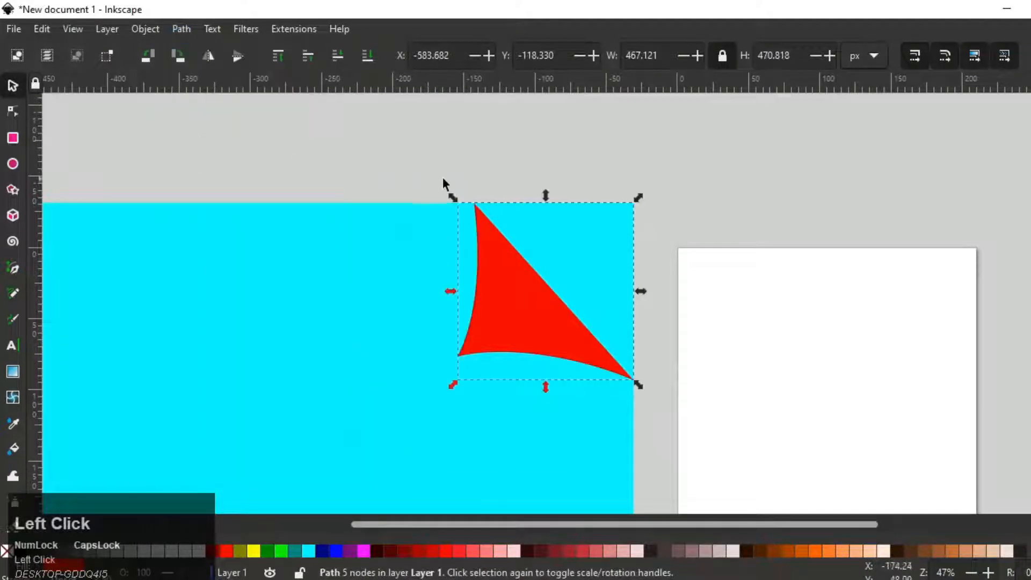
left_click(477, 185)
- Enlarge the red curved piece from its lower-left corner to about 662 by 668 px, keeping its upper-right corner in place
scroll(483, 210, "down", 5)
scroll(526, 239, "up", 4)
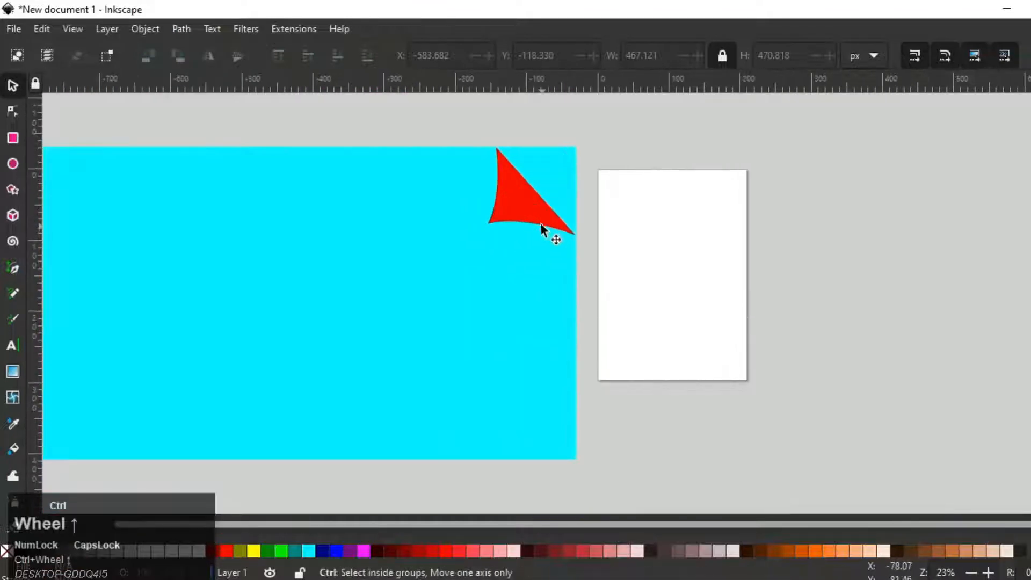
left_click(543, 221, "ctrl")
scroll(480, 187, "up", 2)
scroll(490, 269, "down", 2)
left_click_drag(489, 248, 444, 283)
left_click(632, 265)
- Draw a closed triangle with the Pen tool between the red piece's two outer tips and the rectangle's upper-right corner, filled near-white
scroll(632, 265, "down", 3)
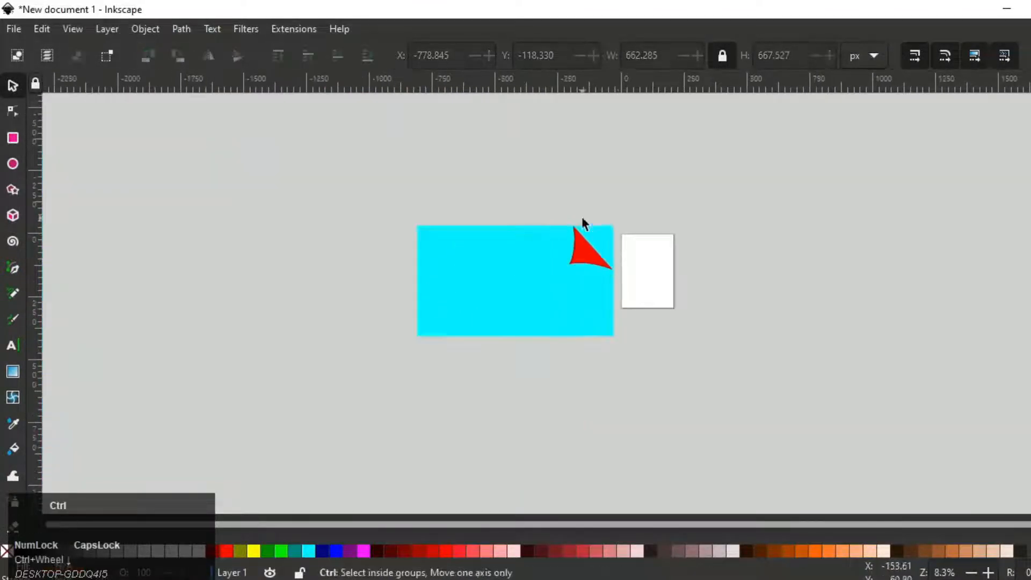
scroll(593, 229, "up", 6)
left_click(13, 268)
scroll(492, 216, "up", 10)
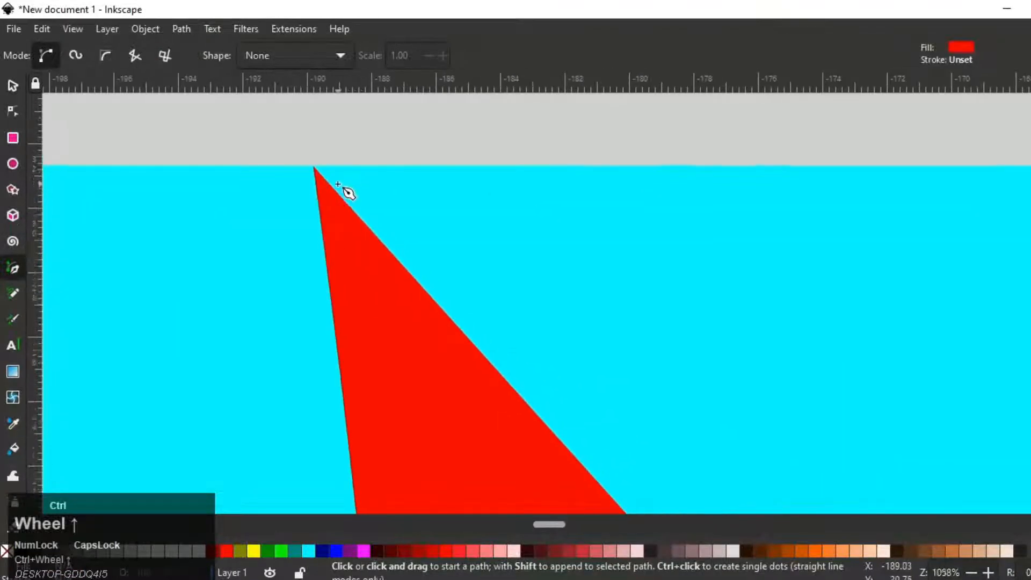
left_click(268, 131)
scroll(268, 131, "down", 1)
scroll(417, 323, "down", 12)
scroll(470, 292, "up", 13)
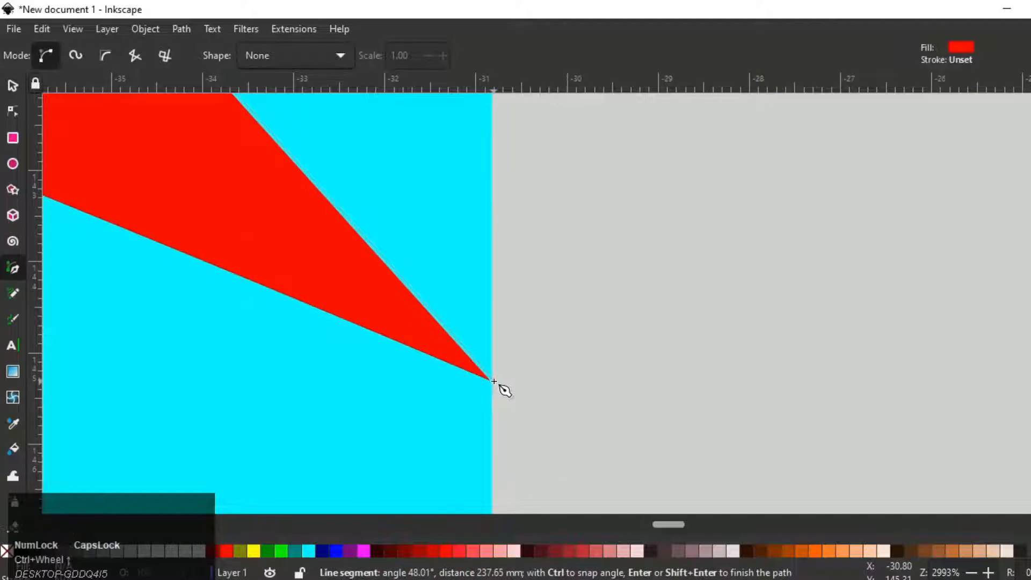
left_click(494, 381)
scroll(492, 312, "down", 4)
scroll(492, 323, "up", 2)
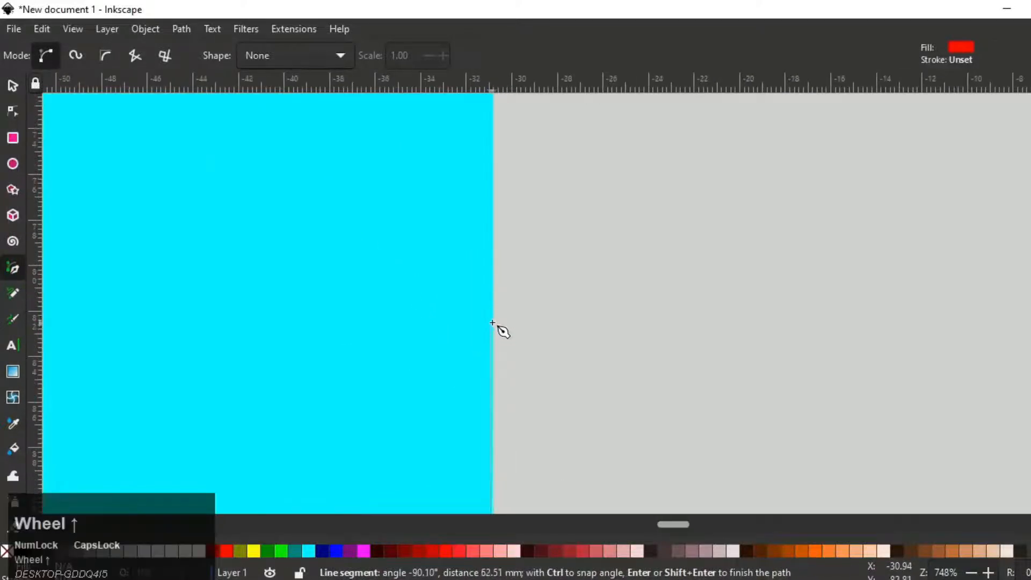
scroll(492, 323, "down", 7)
scroll(494, 140, "up", 8)
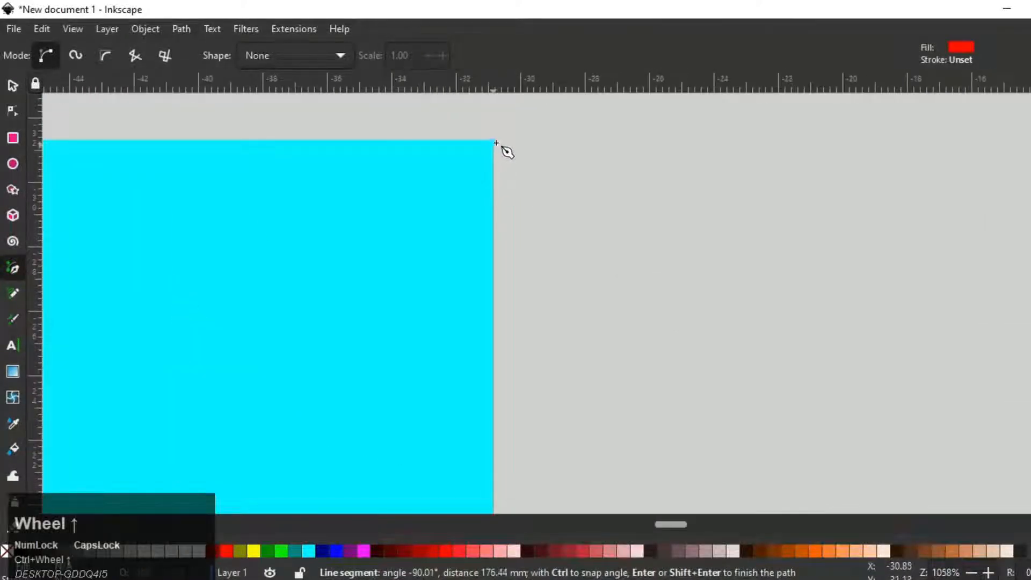
scroll(500, 145, "down", 10)
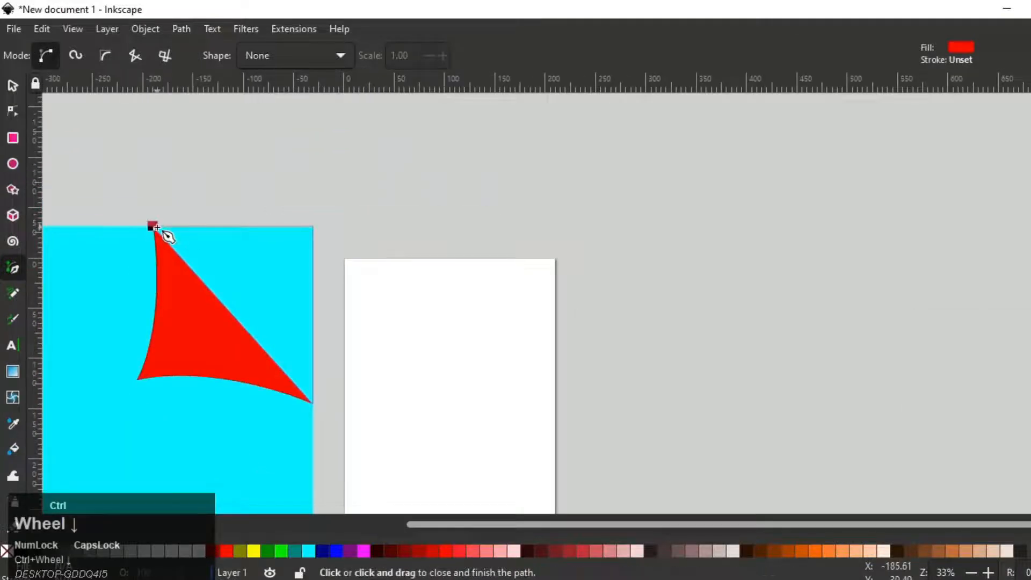
left_click(153, 226)
left_click(188, 550)
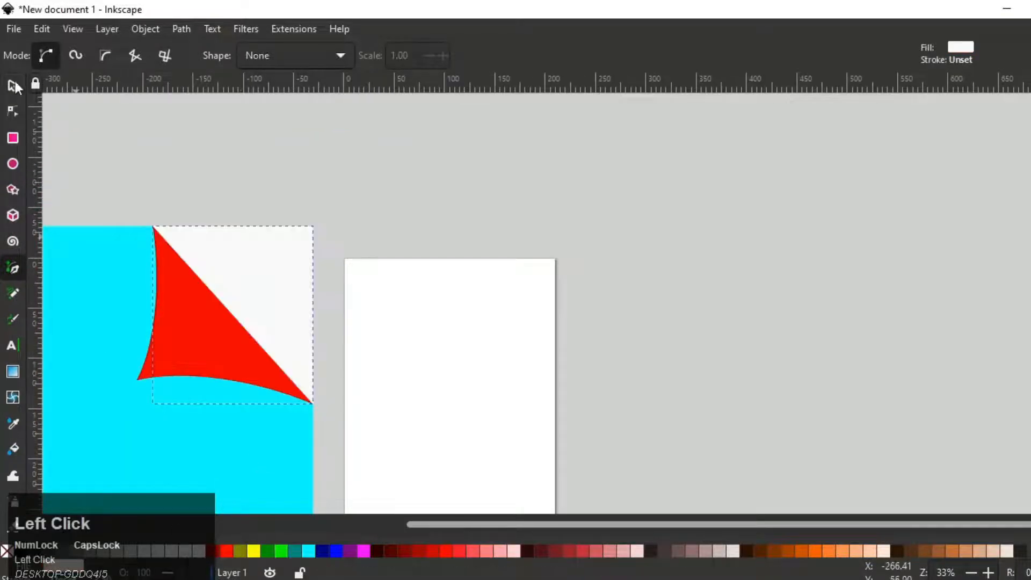
left_click(13, 86)
- Set the large rectangle's fill to hue 192 and lightness 60
scroll(349, 446, "down", 6)
scroll(308, 453, "up", 5)
scroll(324, 398, "down", 2)
scroll(323, 398, "down", 1)
scroll(329, 366, "left", 2)
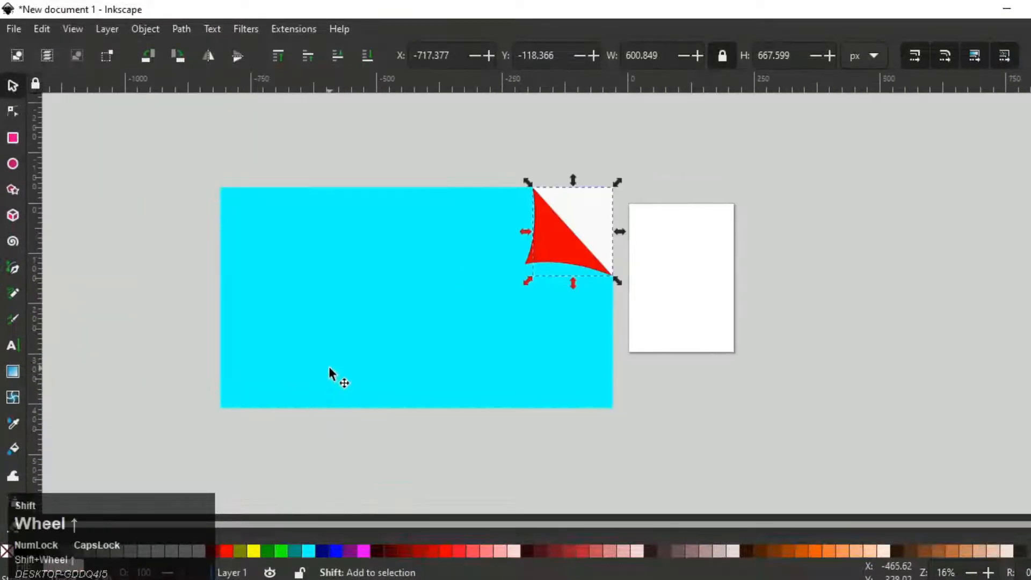
left_click(1029, 355)
scroll(596, 349, "right", 2)
scroll(589, 241, "left", 1)
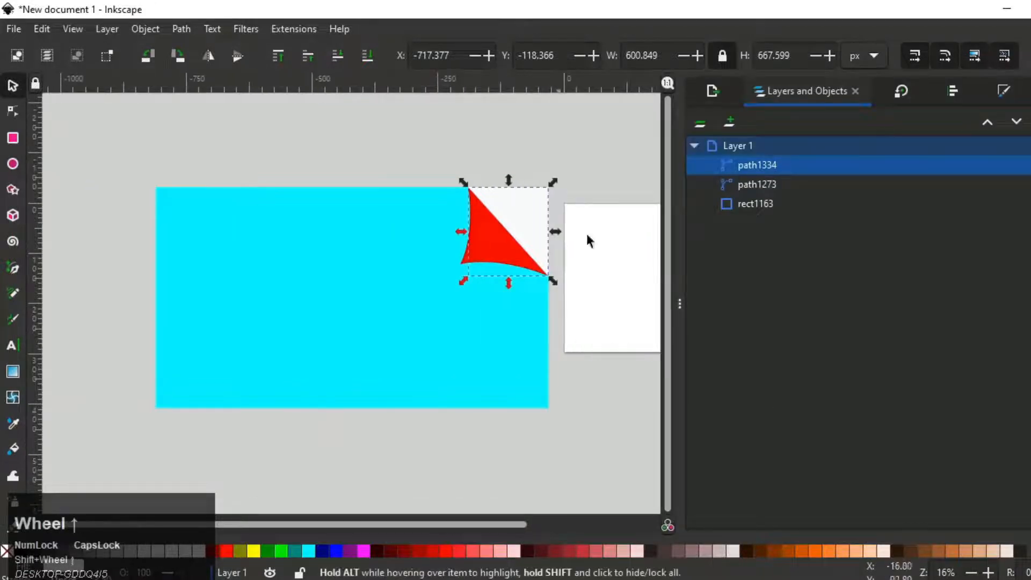
left_click(400, 303)
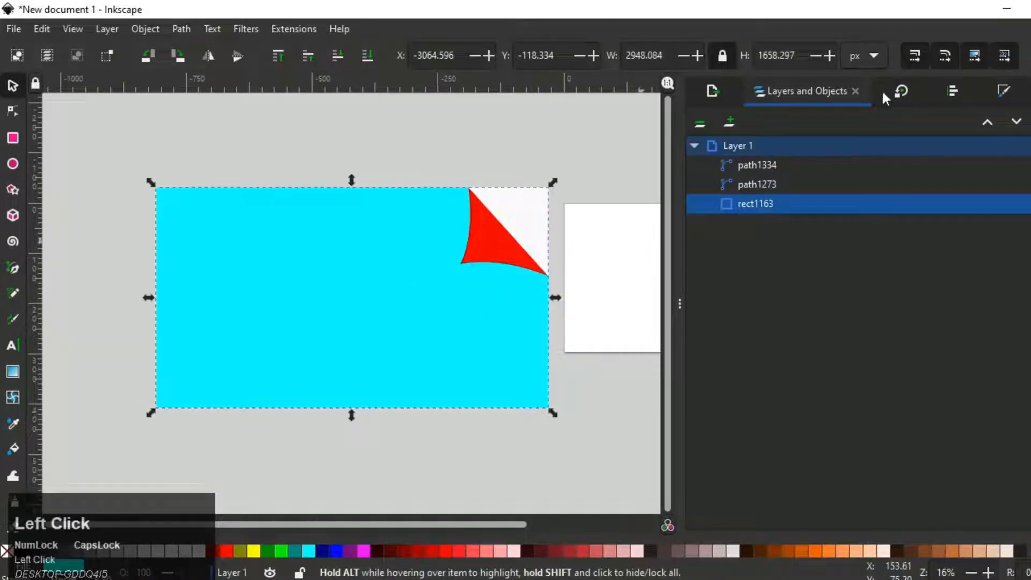
left_click(999, 92)
left_click_drag(854, 242, 858, 239)
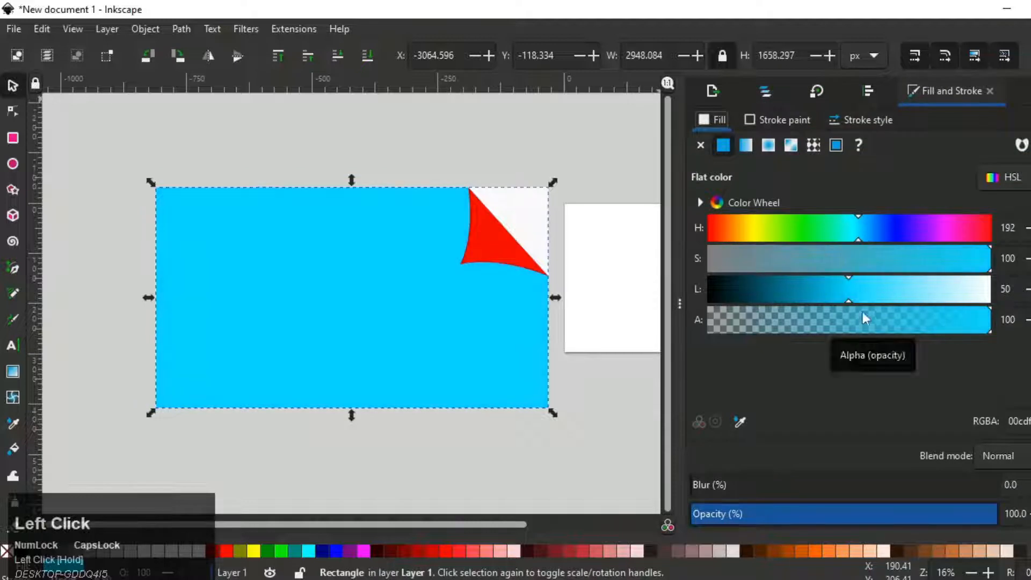
left_click_drag(865, 300, 879, 303)
- Fill the corner triangle with the rectangle's sampled blue darkened to lightness 50, and lighten the rectangle's fill slightly
left_click(524, 222)
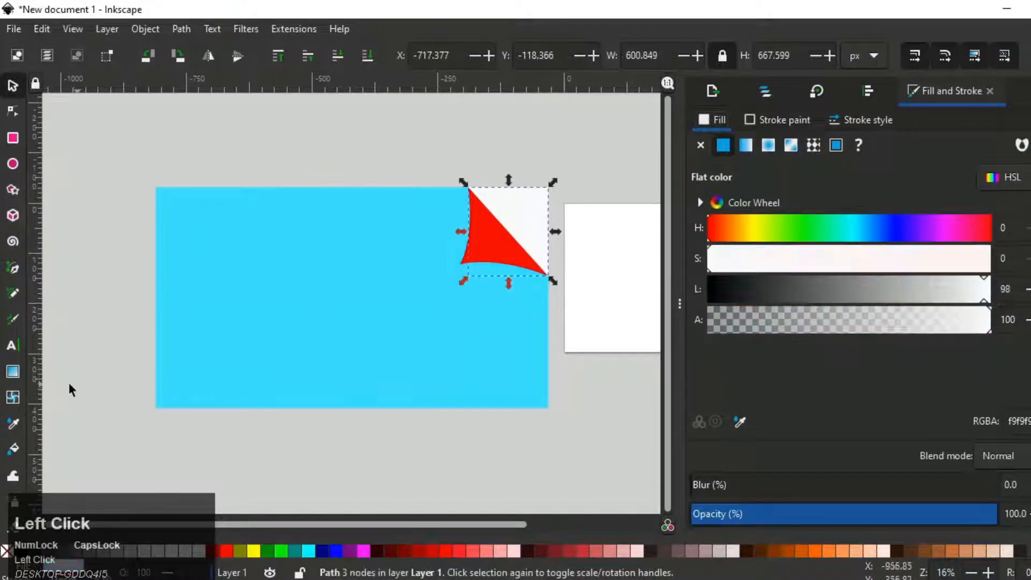
left_click(18, 423)
left_click(432, 196)
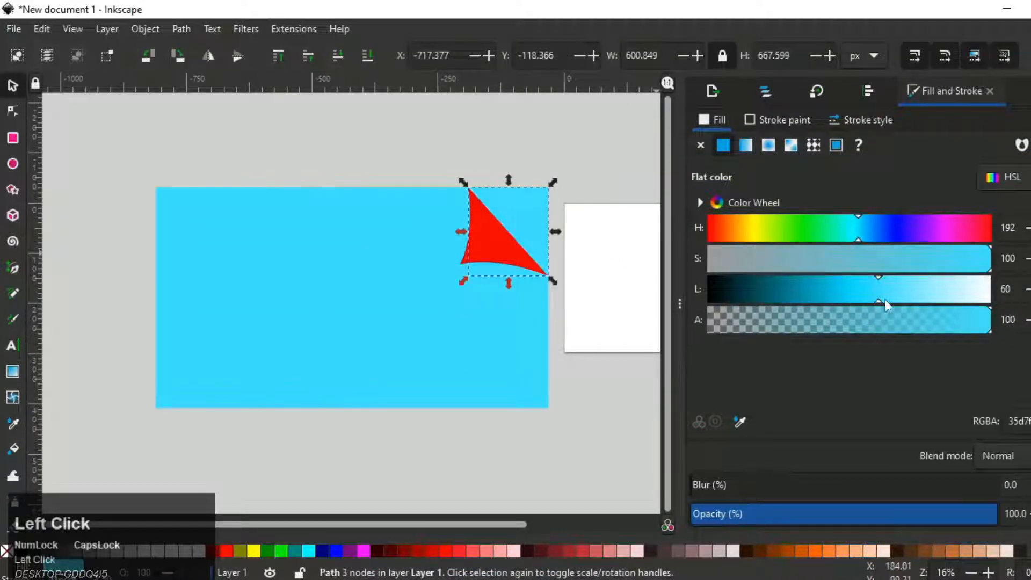
left_click_drag(885, 299, 848, 298)
left_click(370, 316)
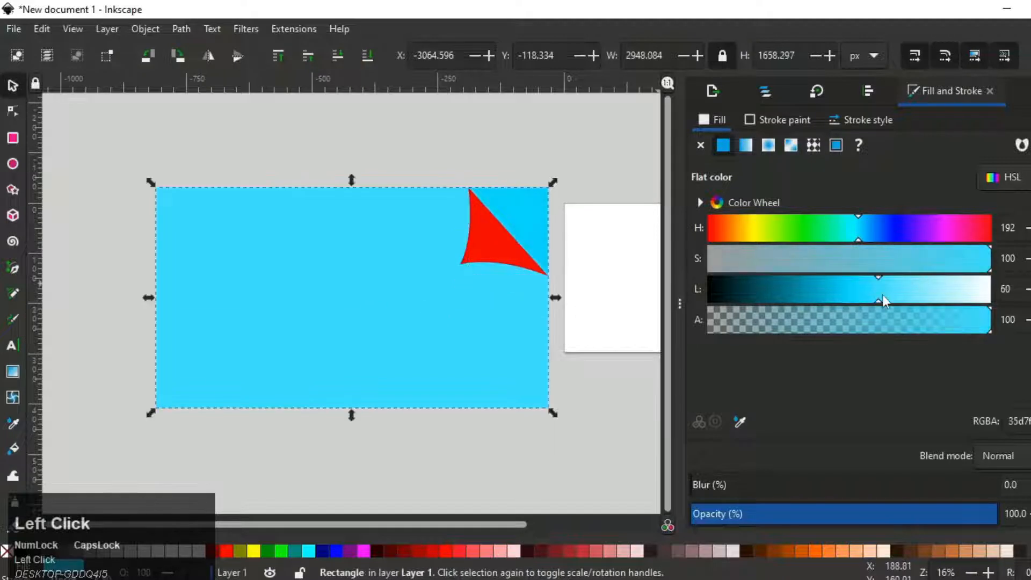
- Change the corner triangle's fill to a linear gradient
left_click(524, 230)
scroll(520, 234, "up", 2, "ctrl")
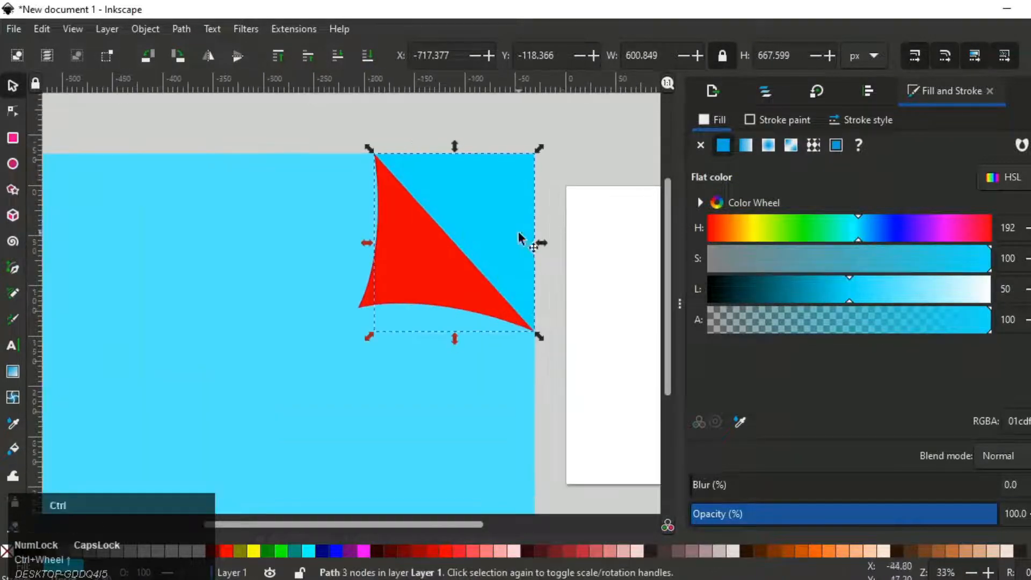
scroll(520, 237, "down", 2, "ctrl")
left_click(745, 145)
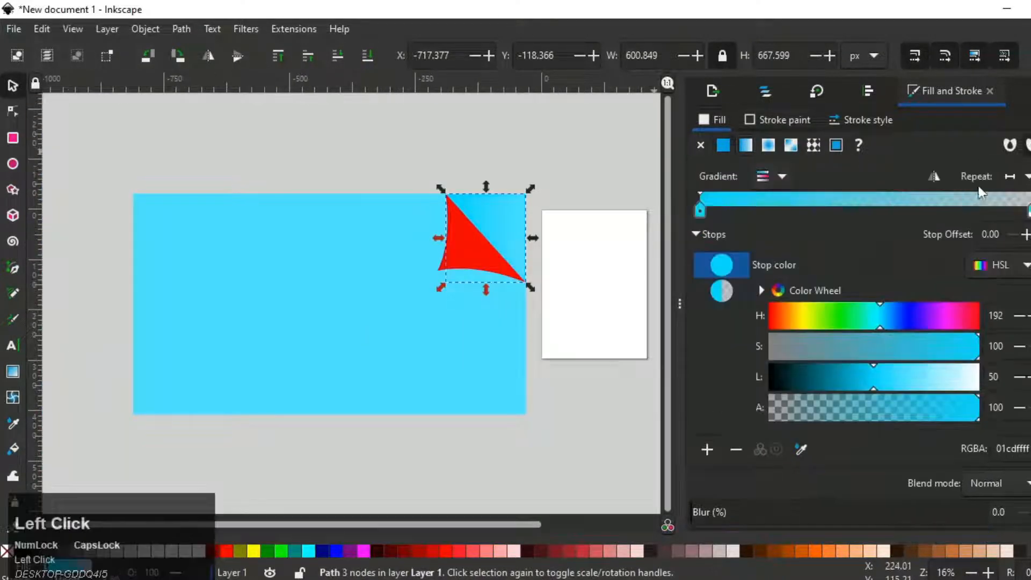
- Make the corner triangle's end gradient stop an opaque blue with lightness 44 and set the start stop's offset to 0.80
left_click(1026, 211)
left_click_drag(872, 421, 990, 435)
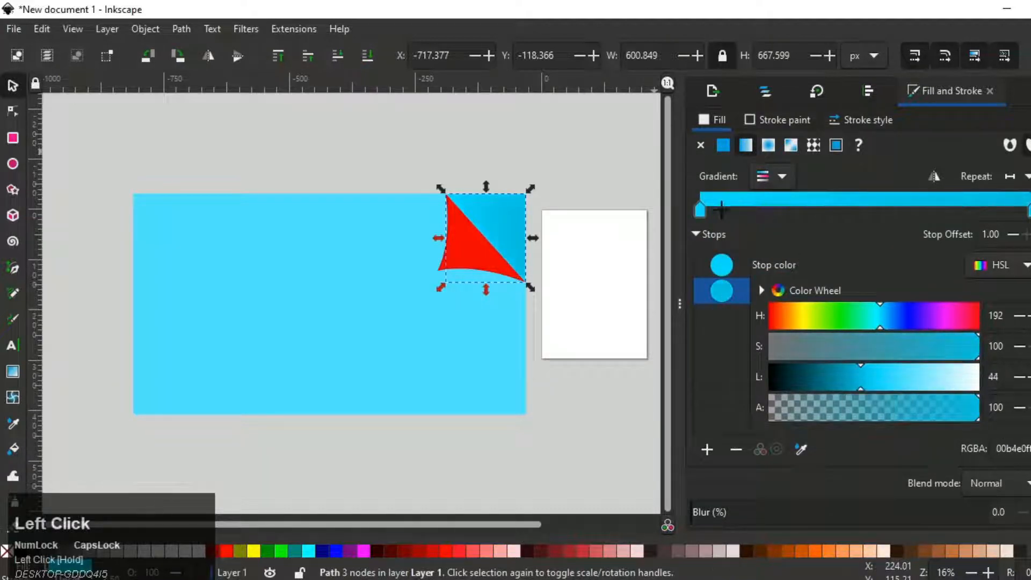
left_click_drag(699, 210, 966, 220)
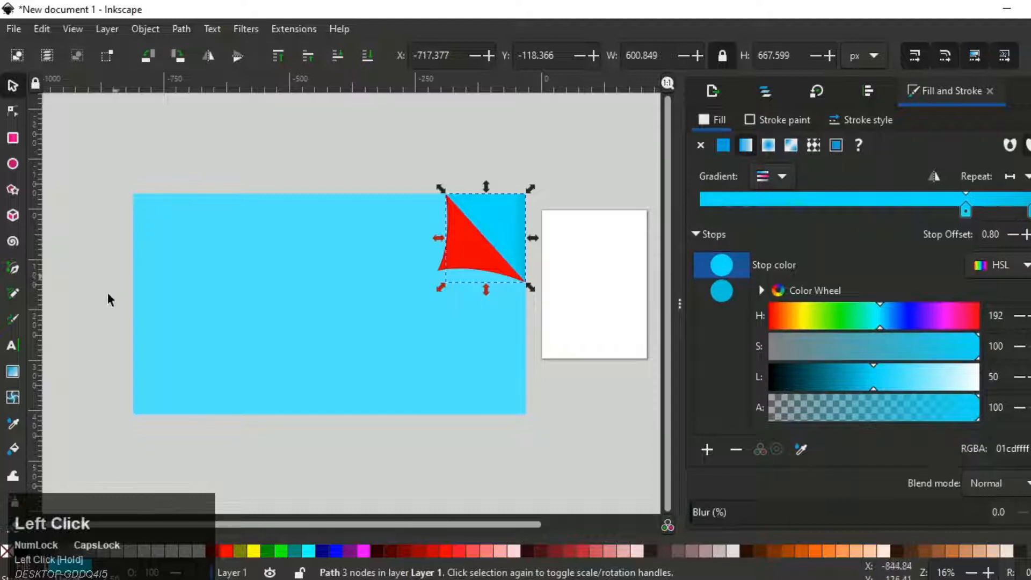
- Run the triangle's gradient diagonally from near the rectangle's upper-right corner to the red piece's lower-left tip, shifting its middle stop along the line
key("g")
left_click_drag(453, 230, 518, 192)
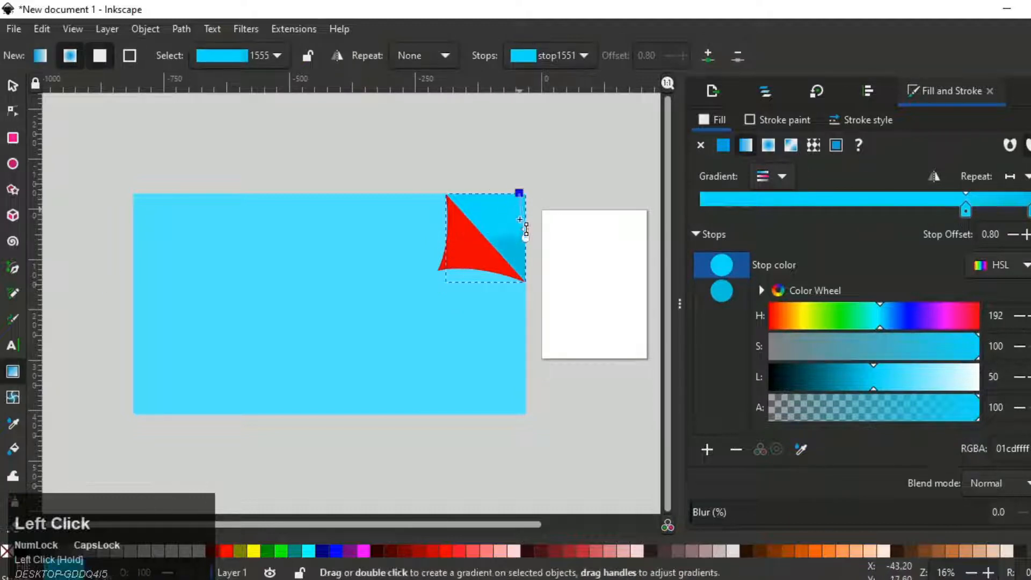
left_click_drag(526, 231, 508, 206)
left_click_drag(472, 251, 450, 272)
scroll(490, 214, "up", 3)
left_click_drag(489, 213, 467, 233)
- Adjust the triangle gradient's first color stop to an offset of 0.35
mouse_move(862, 392)
left_mouse_down()
mouse_move(850, 390)
mouse_move(878, 388)
mouse_move(862, 393)
left_mouse_up()
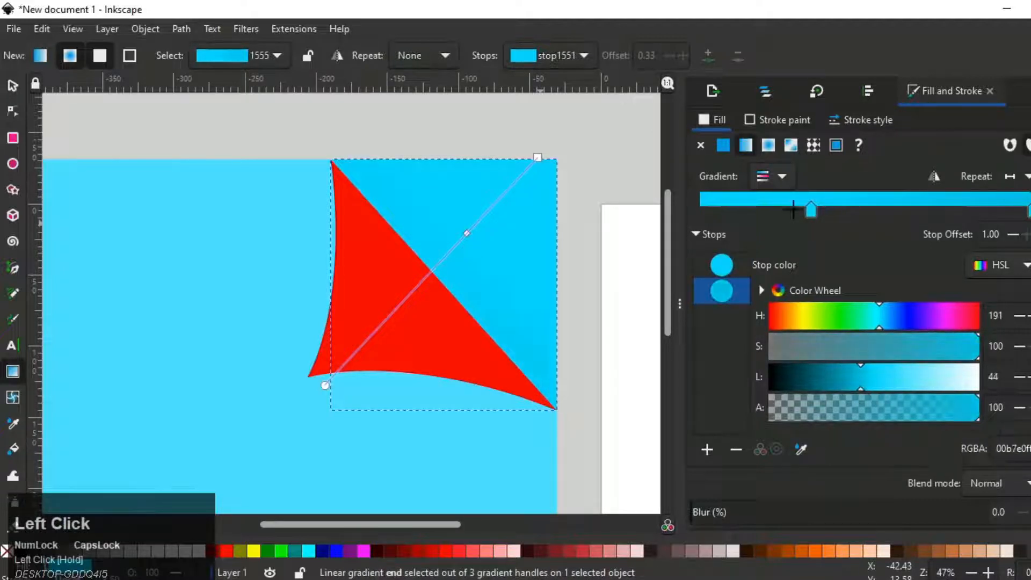
left_click_drag(811, 209, 727, 209)
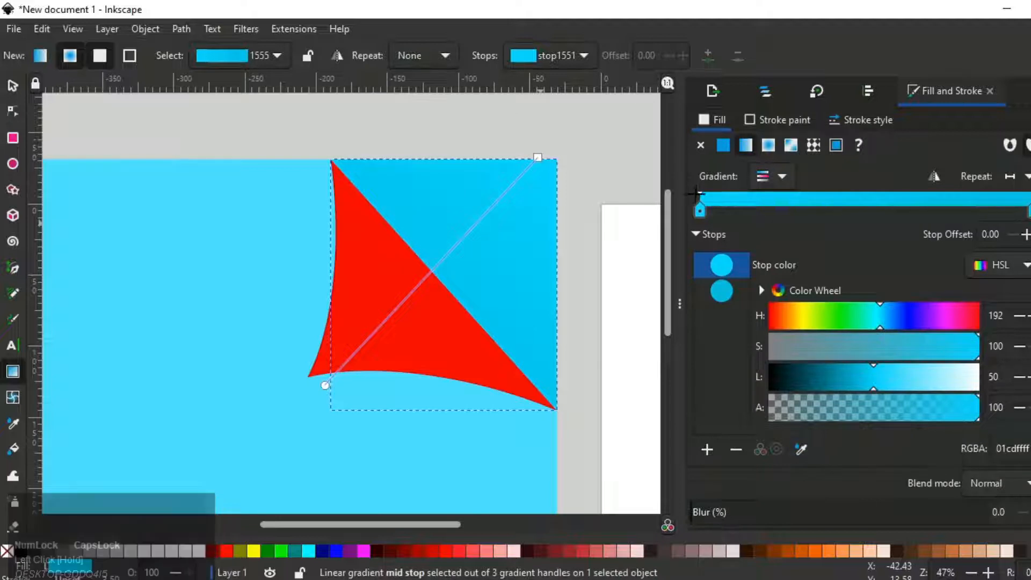
left_click(781, 196)
left_click_drag(700, 211, 793, 222)
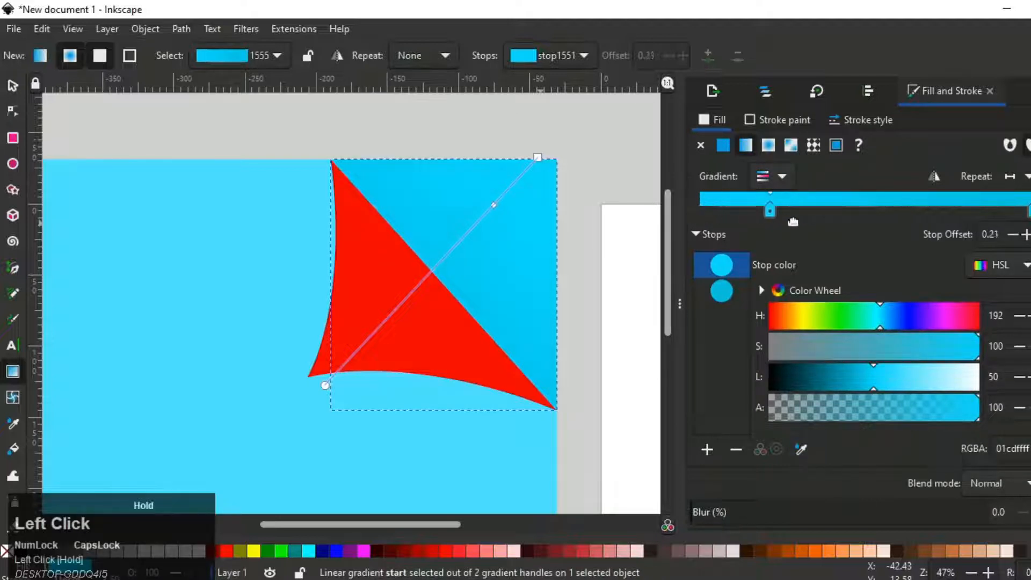
- Darken the triangle's end gradient stop to black and shorten the gradient to end at the fold's diagonal edge
left_click(1026, 209)
left_click_drag(858, 384, 736, 391)
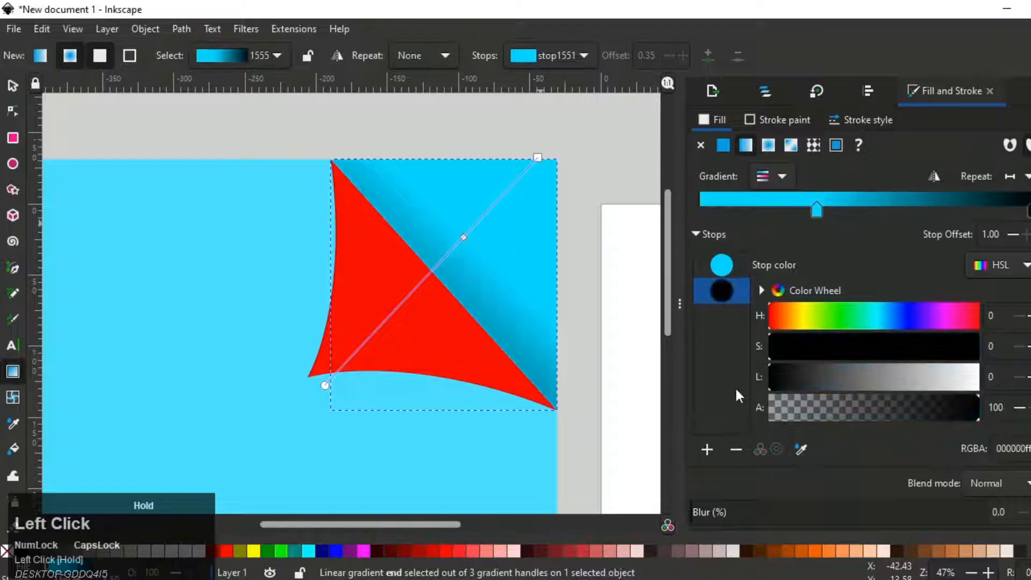
left_click(13, 85)
scroll(369, 154, "down", 2)
left_click(424, 192)
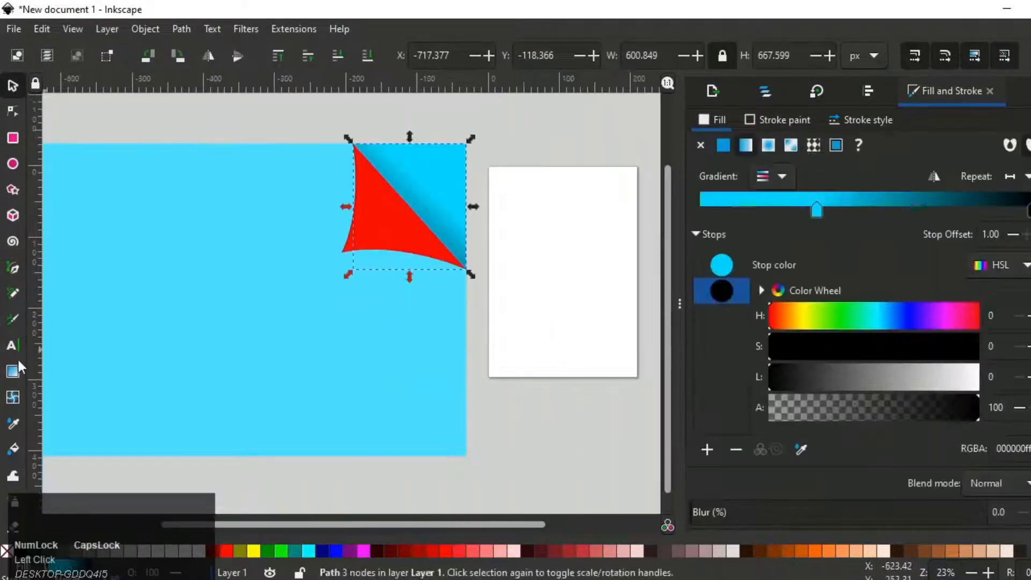
key("g")
left_click_drag(355, 268, 401, 200)
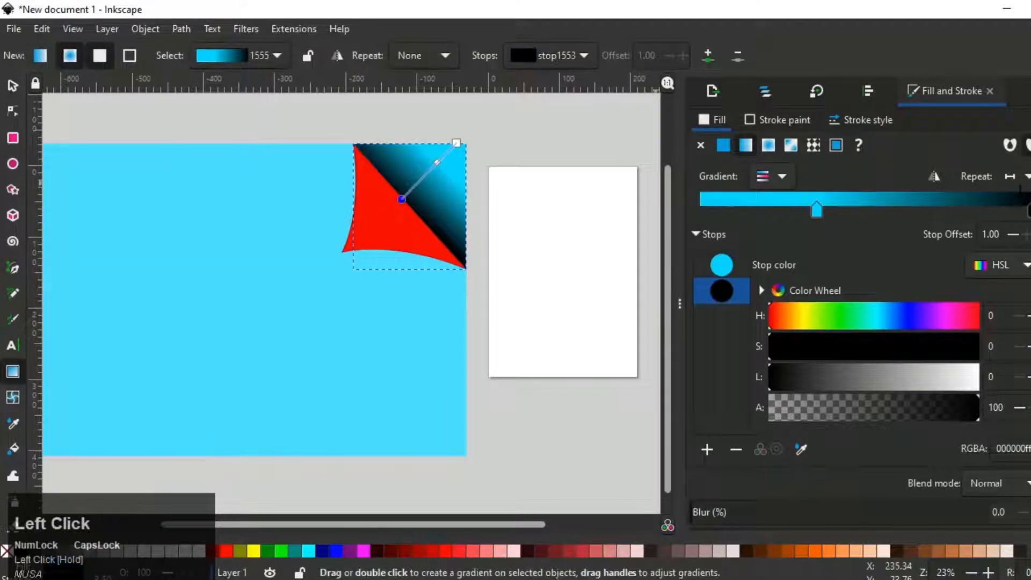
- Recolor the triangle's end gradient stop with the blue sampled from its corner, darkened to lightness 39
left_click_drag(768, 376, 836, 375)
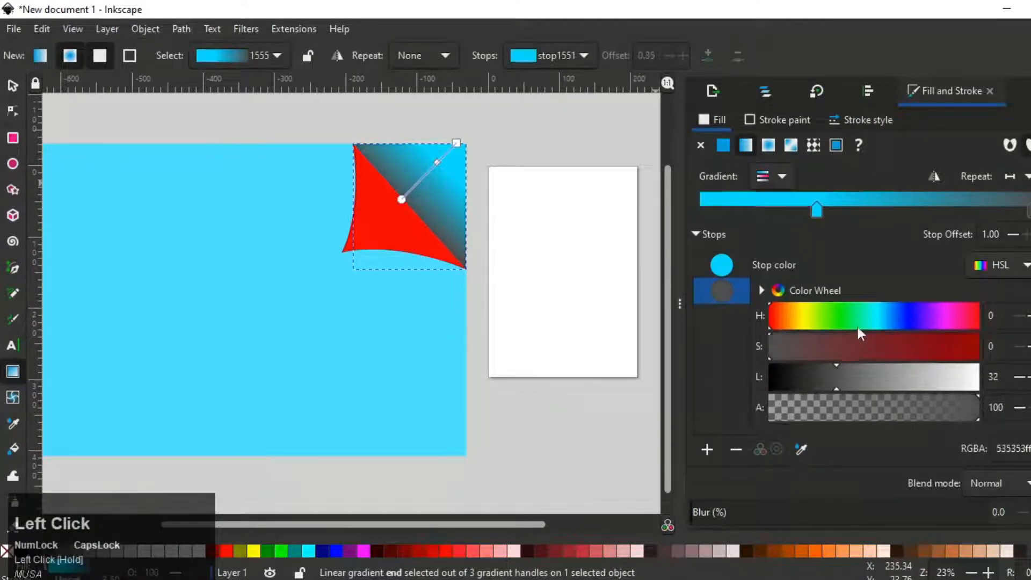
left_click_drag(886, 325, 888, 324)
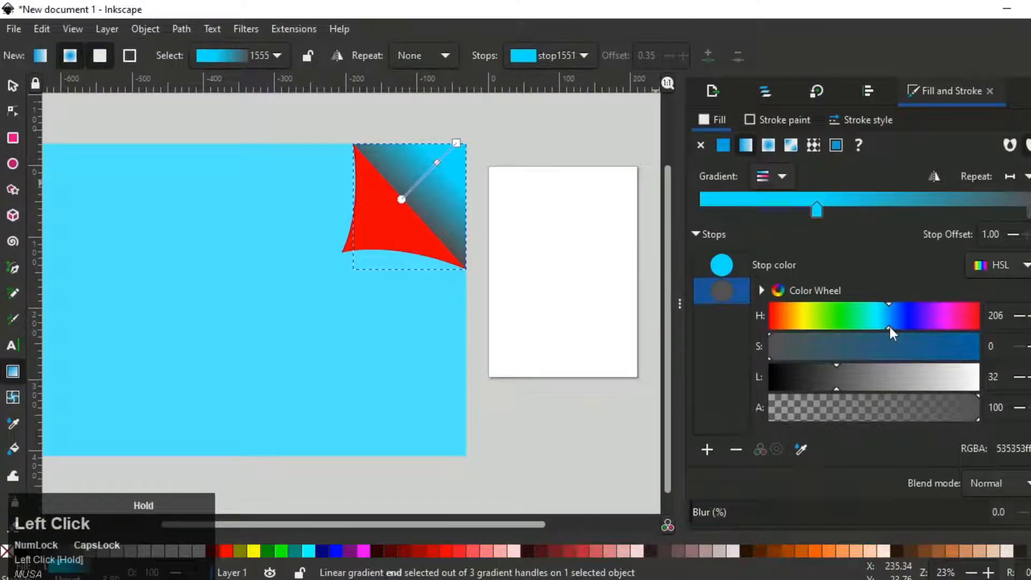
left_click(801, 448)
left_click(461, 159)
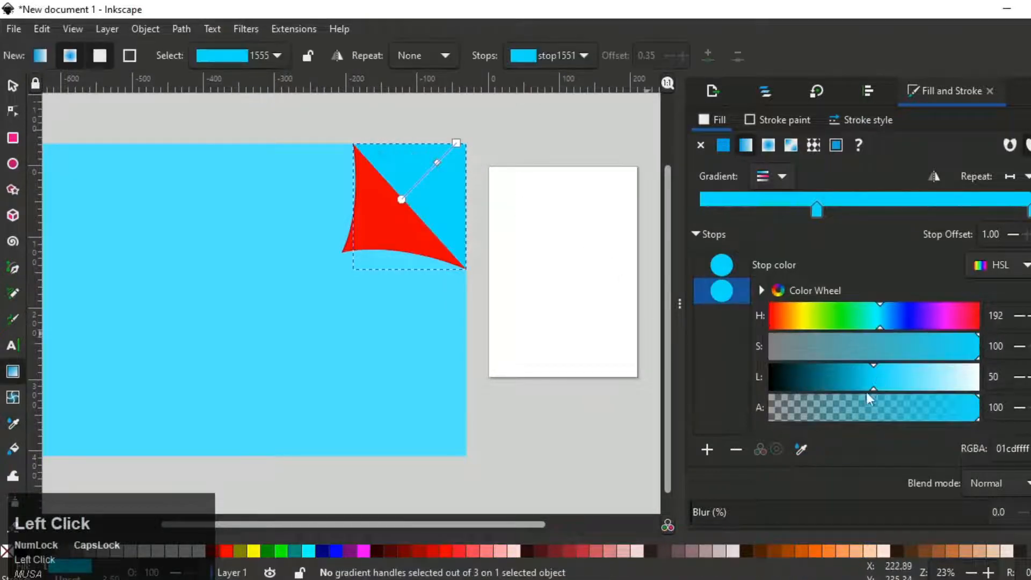
left_click_drag(867, 393, 852, 382)
- Extend the triangle gradient's end point slightly past the diagonal edge onto the red piece, and deselect the triangle
scroll(414, 220, "up", 2, "ctrl")
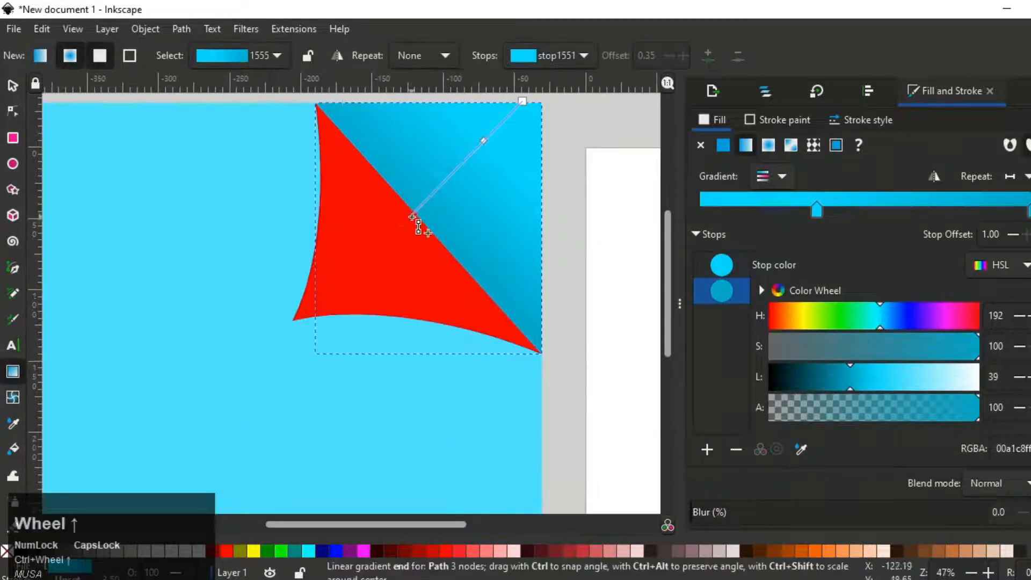
left_click_drag(413, 219, 371, 214)
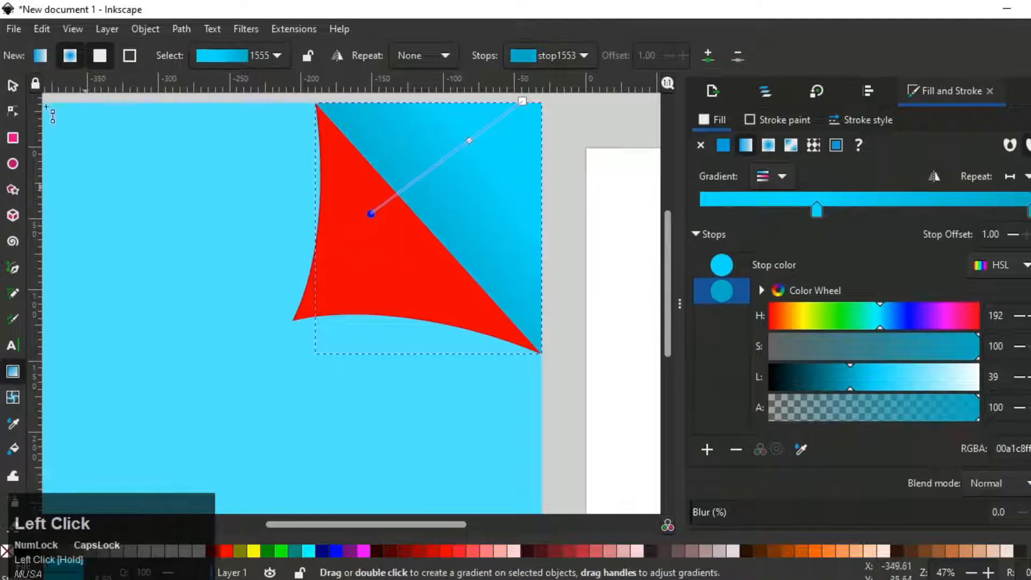
left_click(13, 86)
scroll(320, 172, "down", 4, "ctrl")
left_click(320, 172)
- Give the red curl piece a linear gradient fill with both stops set to the blue sampled from the rectangle
scroll(223, 196, "up", 3, "ctrl")
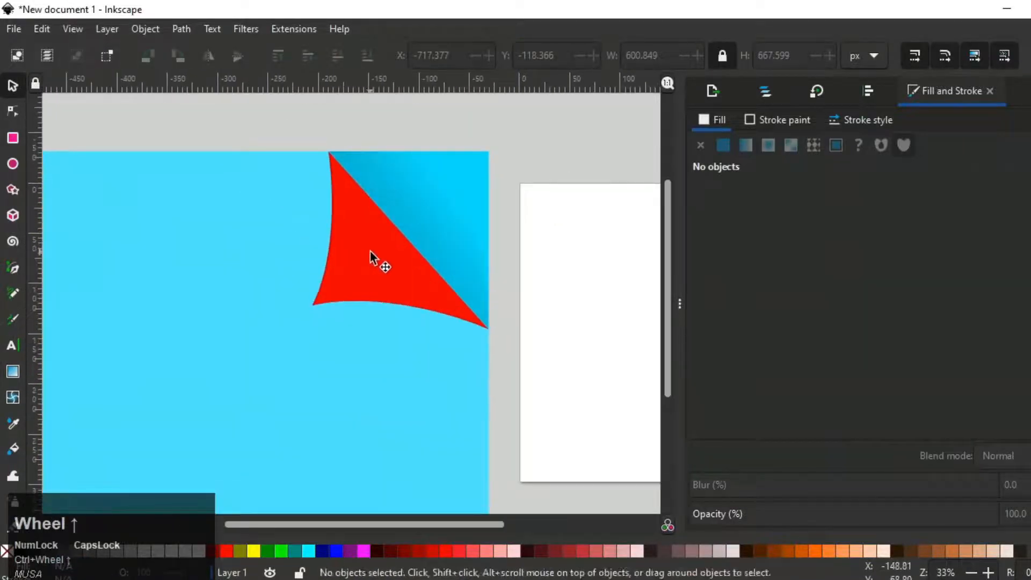
left_click(426, 313)
left_click(746, 145)
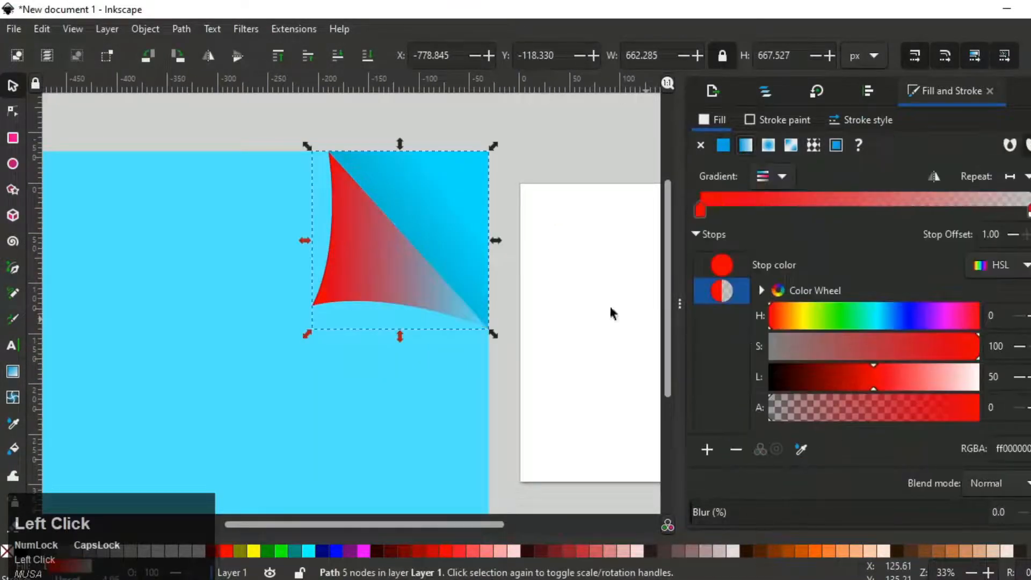
left_click(700, 210)
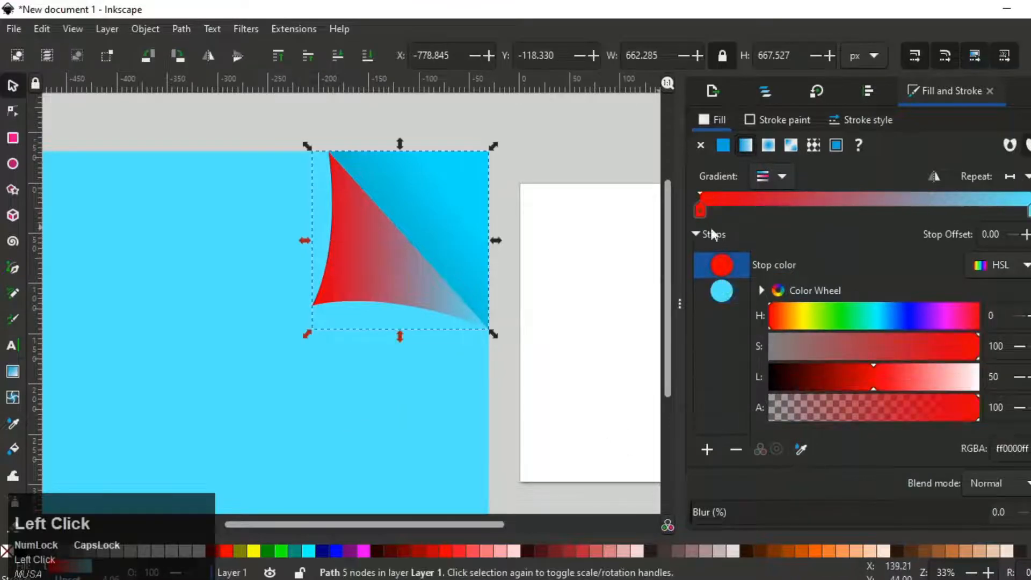
left_click(800, 453)
left_click(428, 437)
left_click(357, 260)
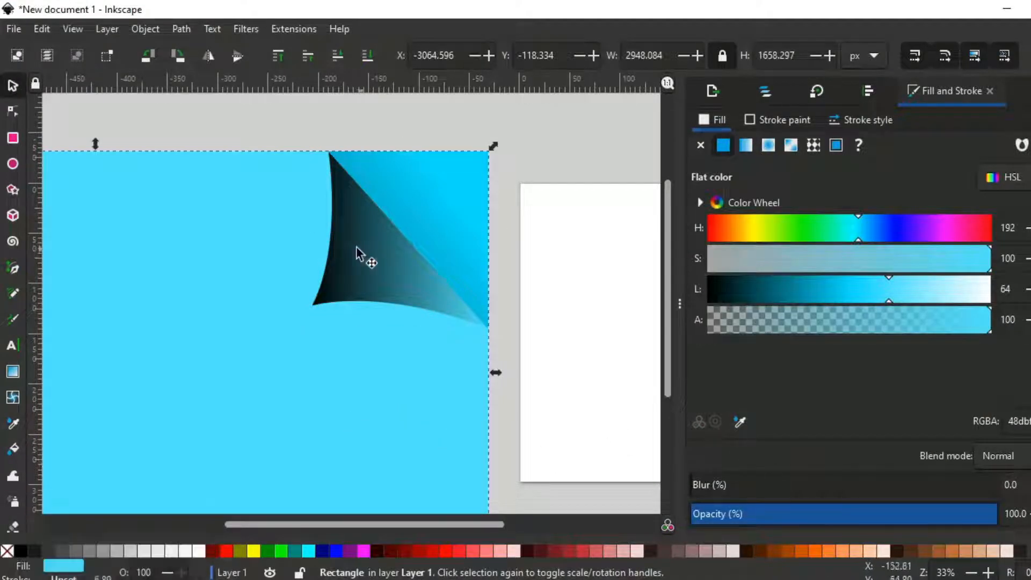
left_click(803, 449)
left_click(376, 384)
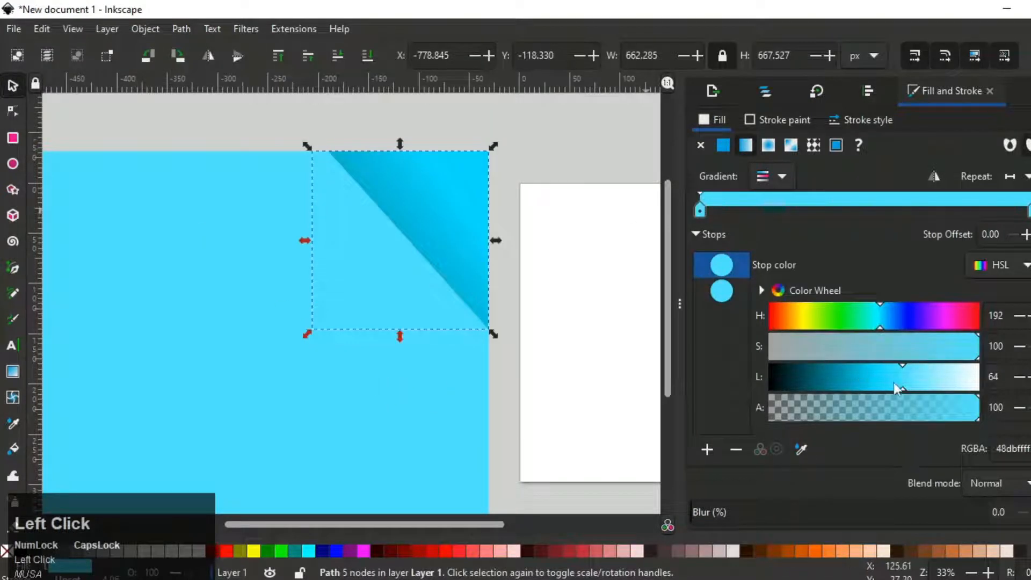
- Add a lighter blue stop in the middle of the curl's gradient and darken its start stop to lightness 50
left_click_drag(894, 386, 933, 389)
double_click(864, 201)
left_click(700, 209)
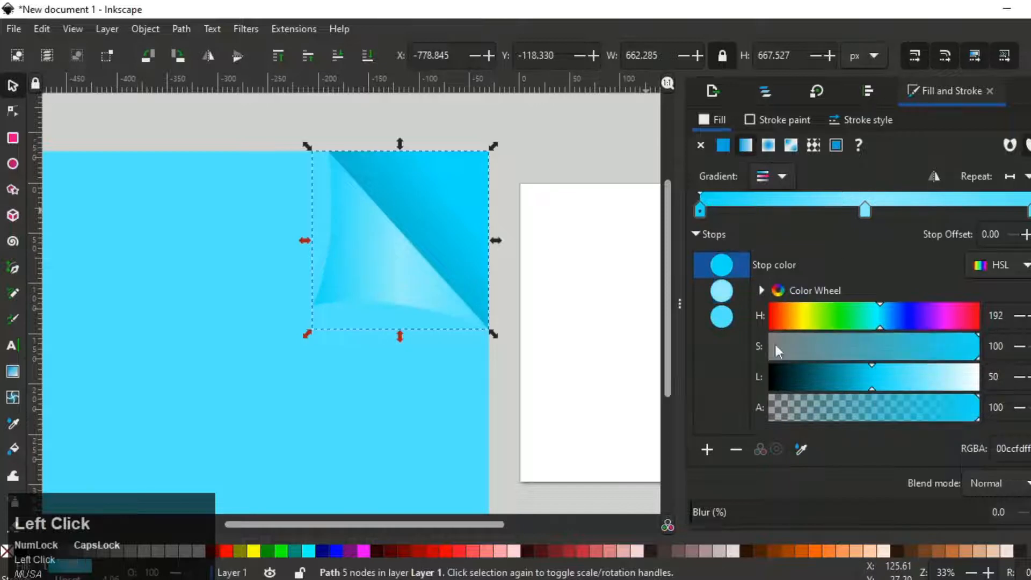
- Set the curl gradient's end stop to a sampled blue darkened to hue 191 and lightness 44
left_click(1029, 210)
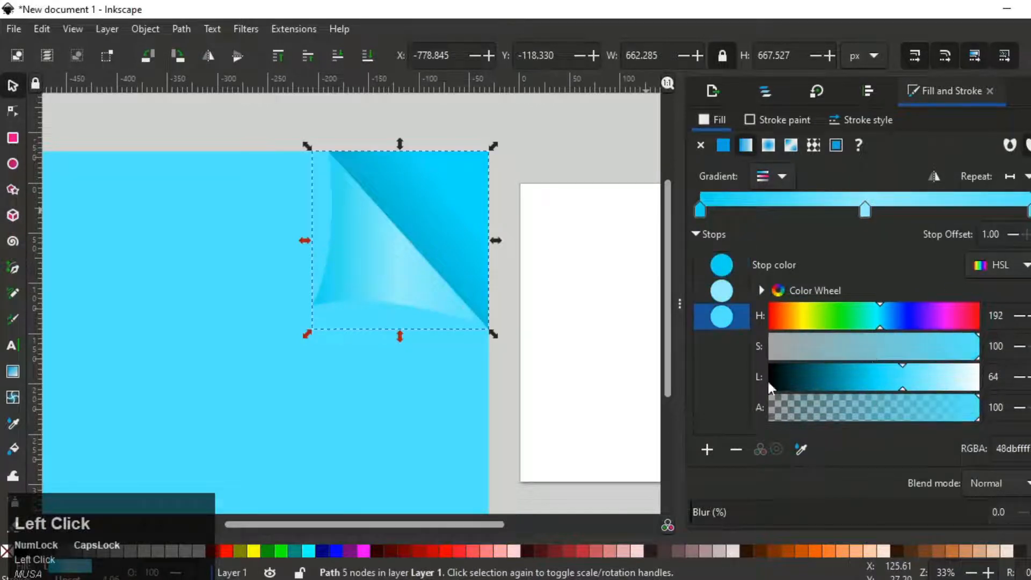
left_click(799, 449)
left_click(315, 313)
left_click_drag(919, 376, 859, 384)
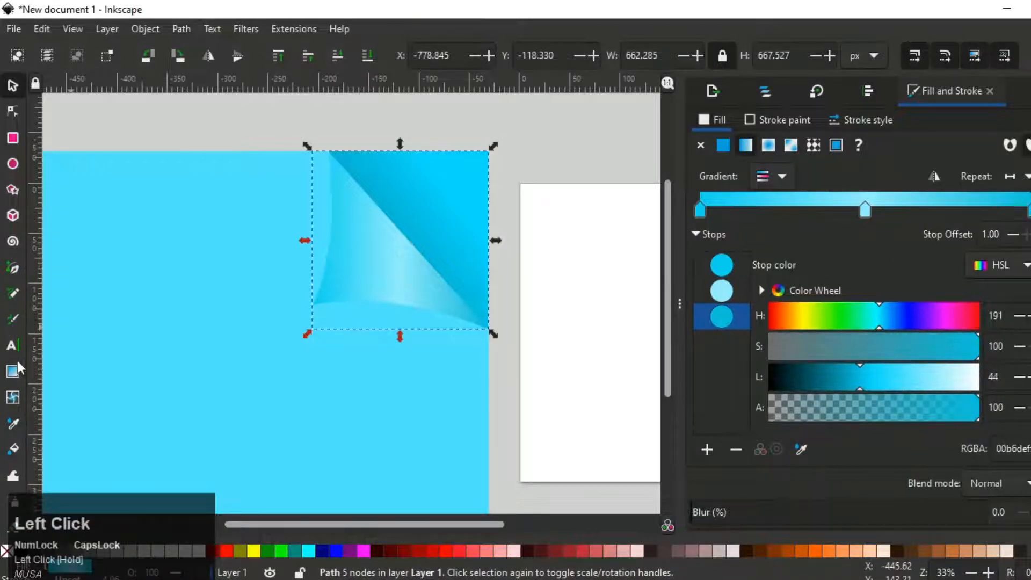
- Redirect the curl's gradient to run from its lower-left tip to the middle of the diagonal fold edge, and deselect it
left_click(13, 370)
mouse_move(317, 298)
left_mouse_down()
mouse_move(354, 268)
mouse_move(316, 304)
left_mouse_up()
key("ctrl+z")
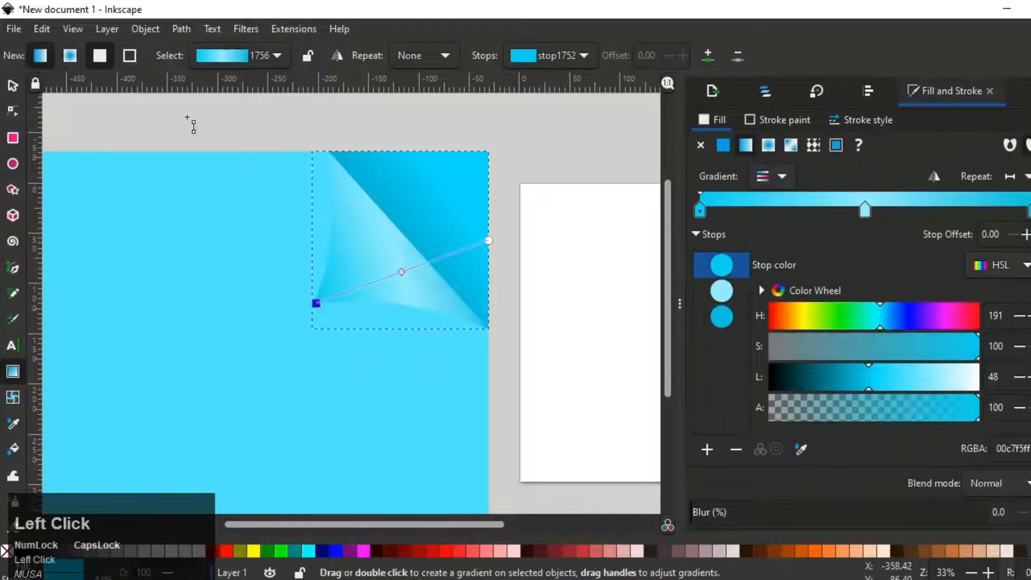
left_click_drag(489, 241, 414, 225)
left_click(12, 86)
scroll(580, 204, "down", 4)
left_click(587, 232)
- Add an outer Drop Shadow to the curl with 6.9 px blur radius, 4.1 px horizontal and 0.2 px vertical offset
scroll(537, 226, "up", 3)
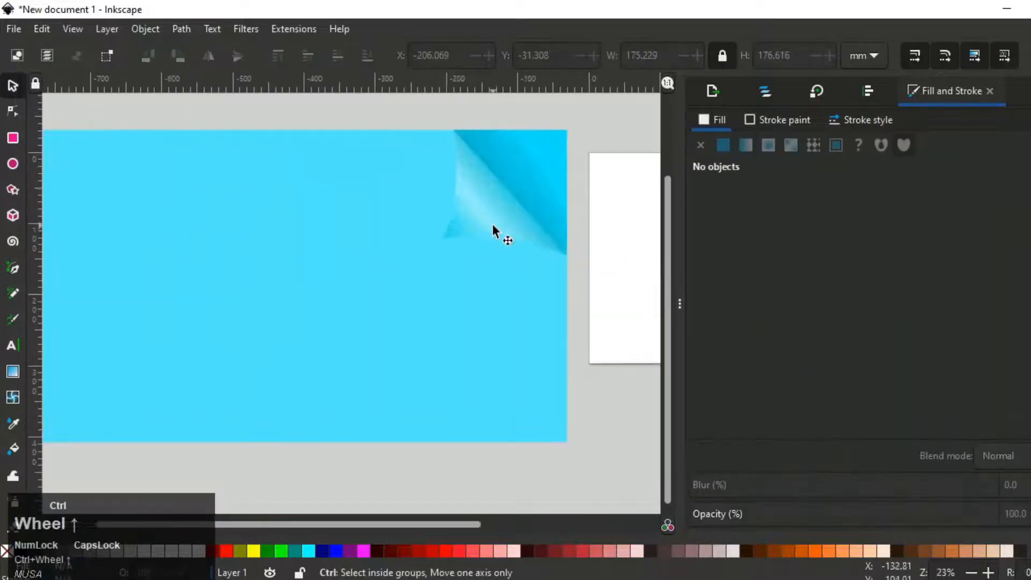
left_click(492, 226)
left_click(245, 28)
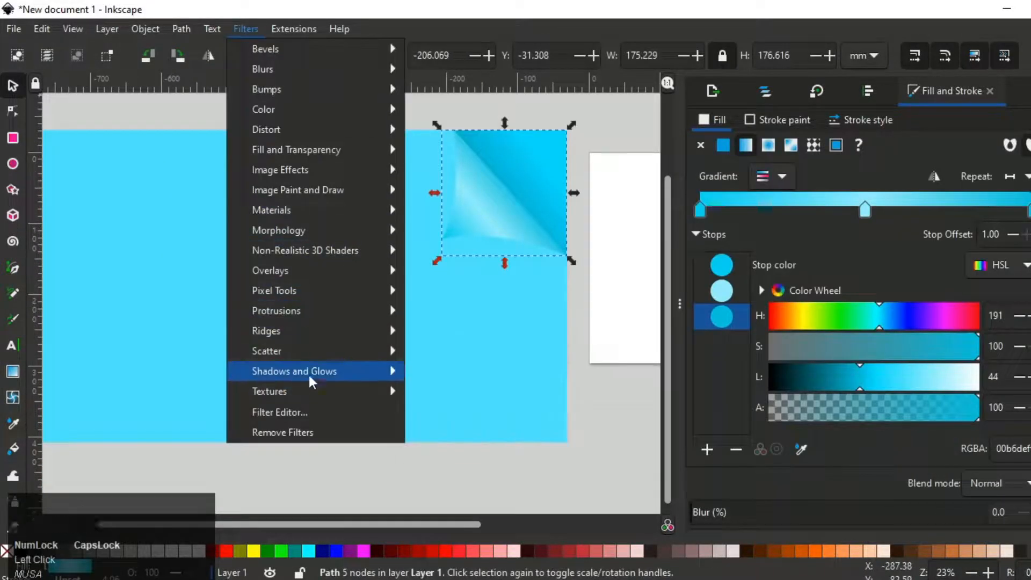
left_click(451, 421)
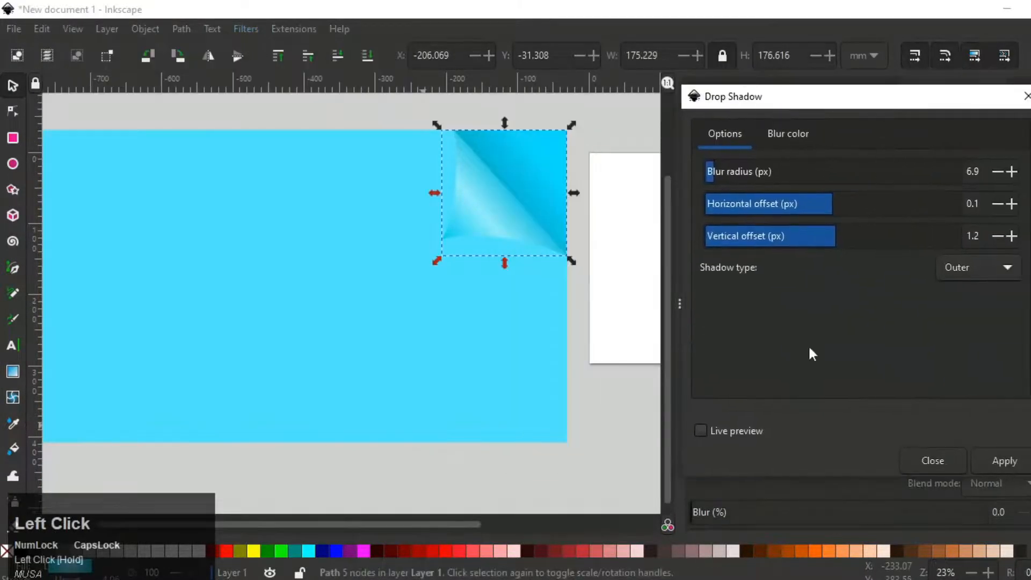
left_click(701, 431)
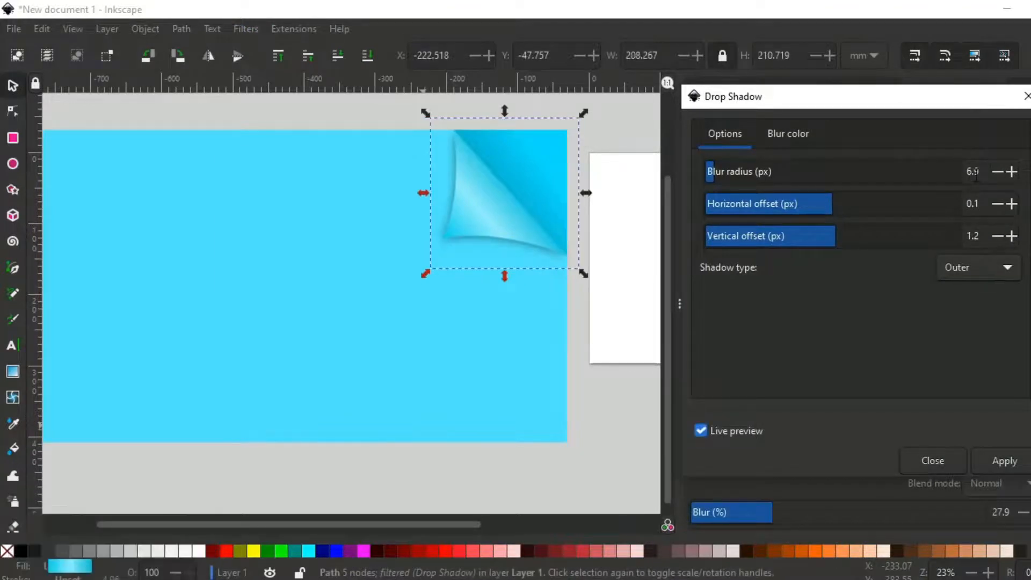
left_click(975, 204)
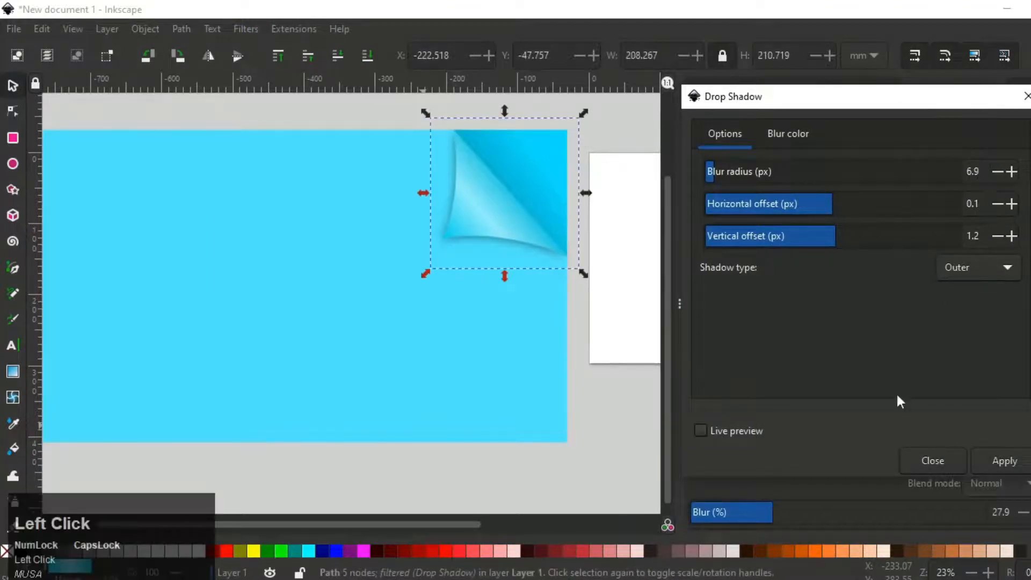
left_click(722, 432)
scroll(833, 208, "up", 16)
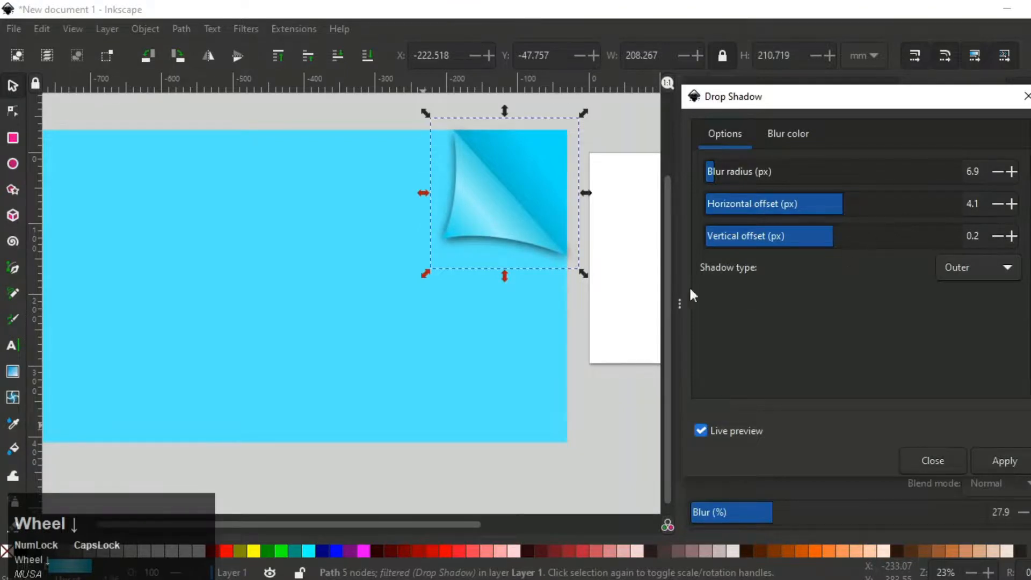
left_click(932, 460)
scroll(515, 184, "up", 4)
scroll(508, 175, "down", 6)
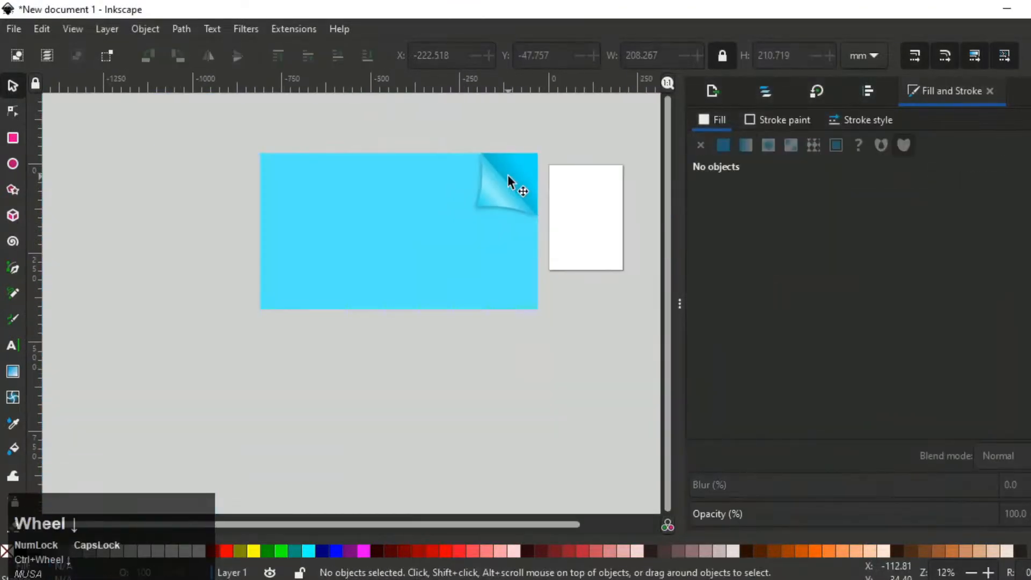
scroll(507, 175, "up", 2)
scroll(489, 205, "down", 2)
scroll(454, 213, "up", 2)
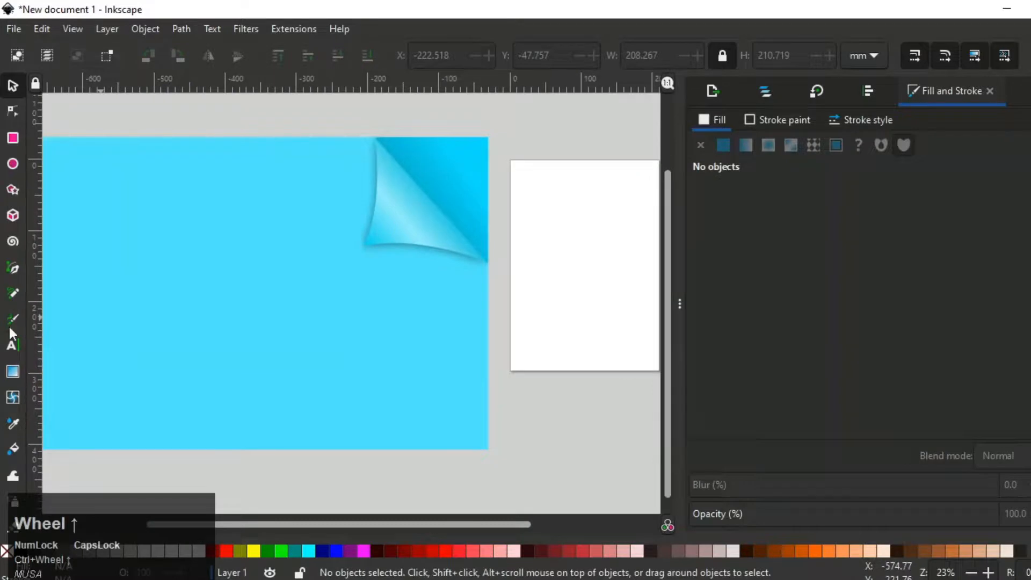
- Add the text "text here" on the upper part of the rectangle, enlarged to about 628 mm wide and filled white
left_click(12, 344)
scroll(301, 290, "down", 1)
left_click(212, 228)
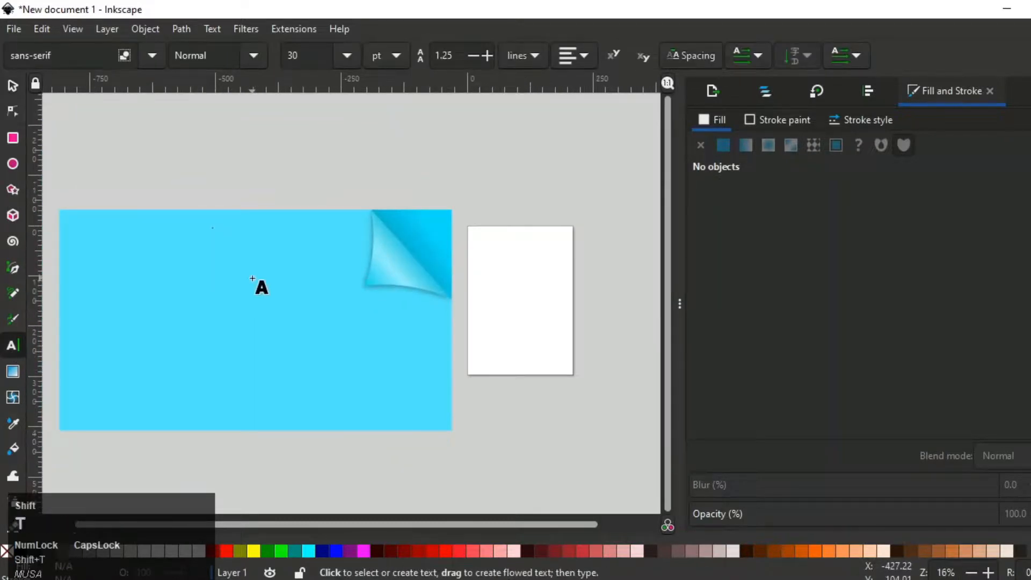
type("TTT")
left_click(13, 86)
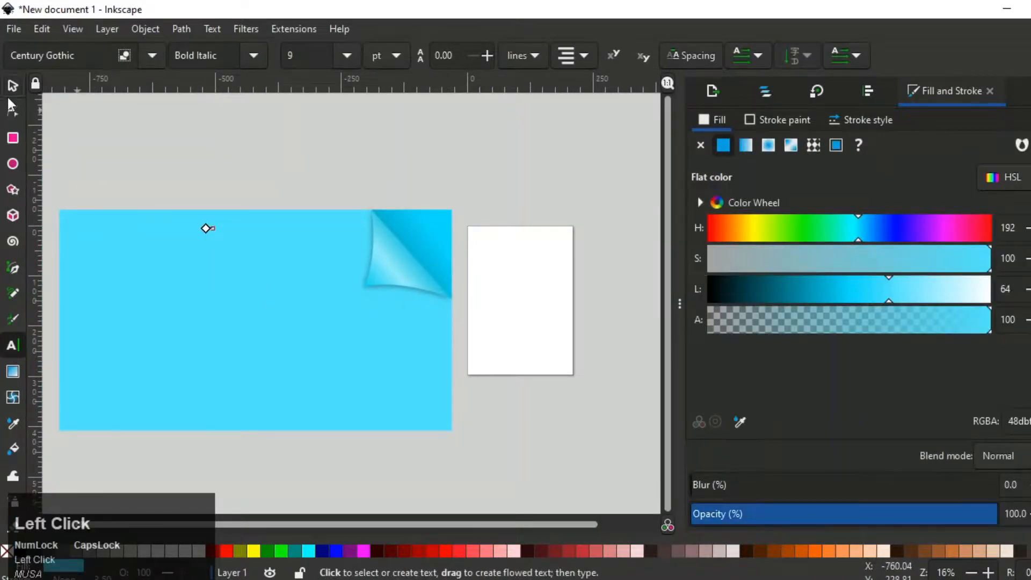
left_click_drag(218, 236, 374, 304)
left_click(199, 554)
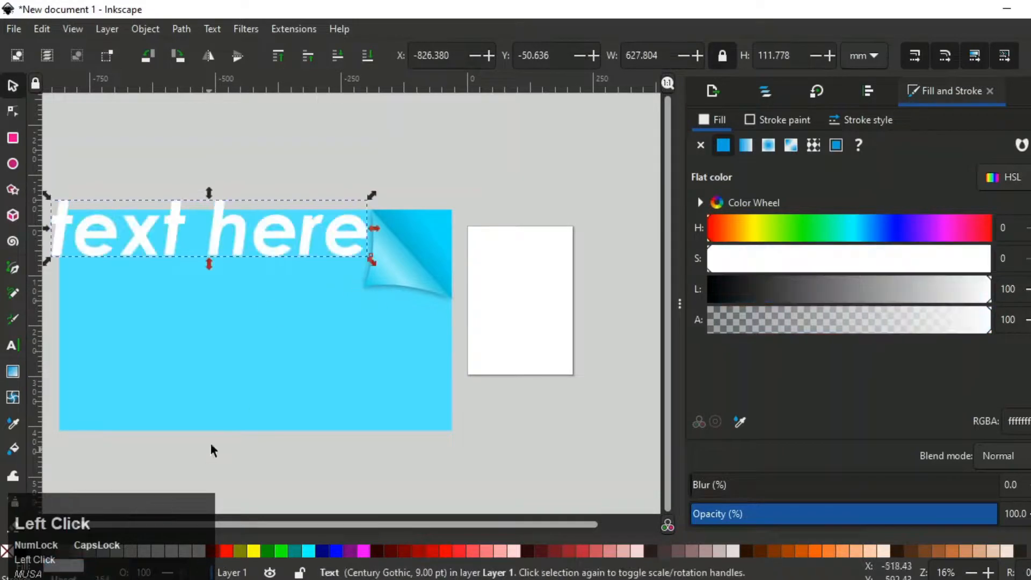
- Move the text to the right so it overlaps the peeled corner
left_click_drag(257, 228, 406, 250)
scroll(406, 250, "up", 1)
scroll(468, 255, "down", 2)
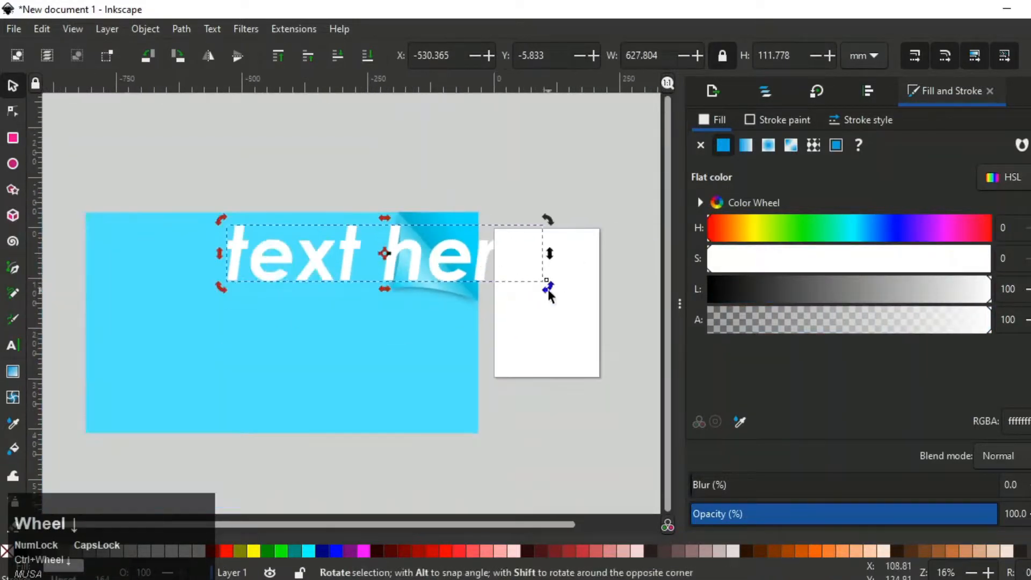
- Tilt the text counter-clockwise so it rises to the right, and shrink it proportionally to about 330 mm wide
left_click_drag(547, 288, 529, 212)
left_click(472, 225)
left_click_drag(538, 157, 506, 208)
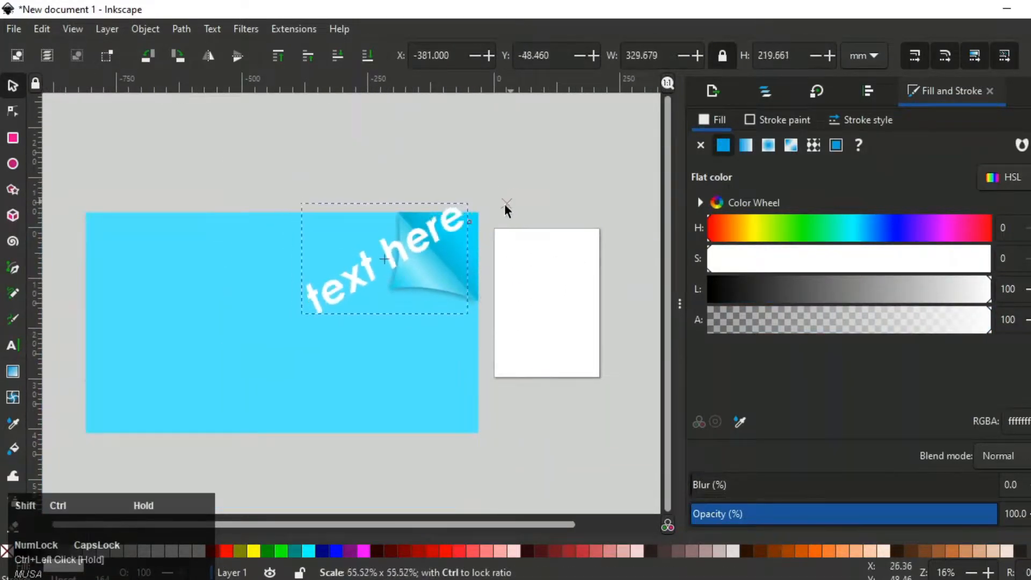
- Shrink the tilted text proportionally to about 135 mm wide and place it over the peeled corner, across the fold edge
scroll(437, 258, "up", 1)
left_click_drag(437, 258, 564, 210)
left_click_drag(592, 161, 519, 220)
mouse_move(390, 295)
left_mouse_down()
mouse_move(375, 315)
mouse_move(393, 294)
left_mouse_up()
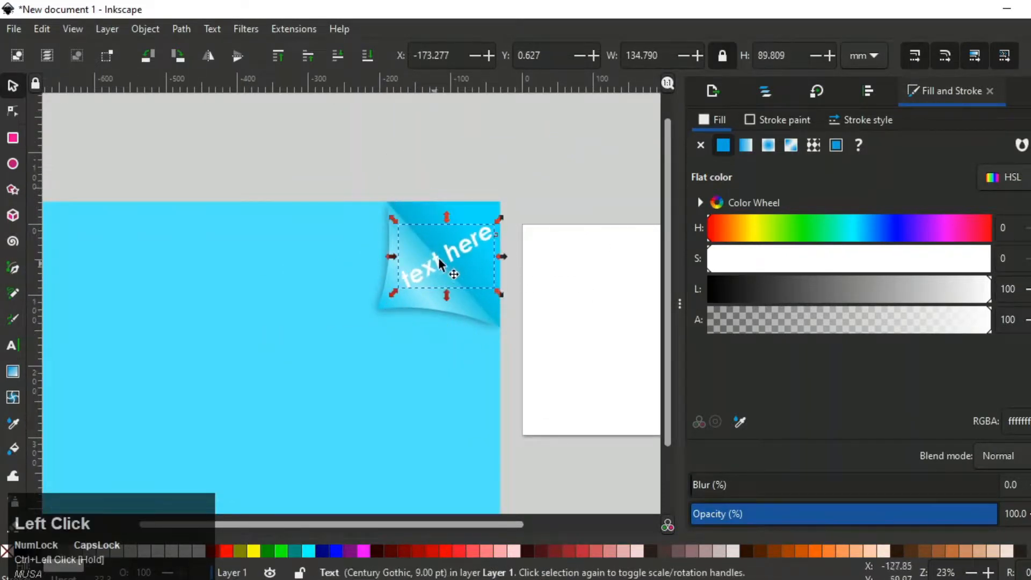
left_click_drag(468, 244, 468, 239)
- Reorder the objects in Layer 1 so the text lies directly beneath the curl path and above the other shapes
left_click(458, 300)
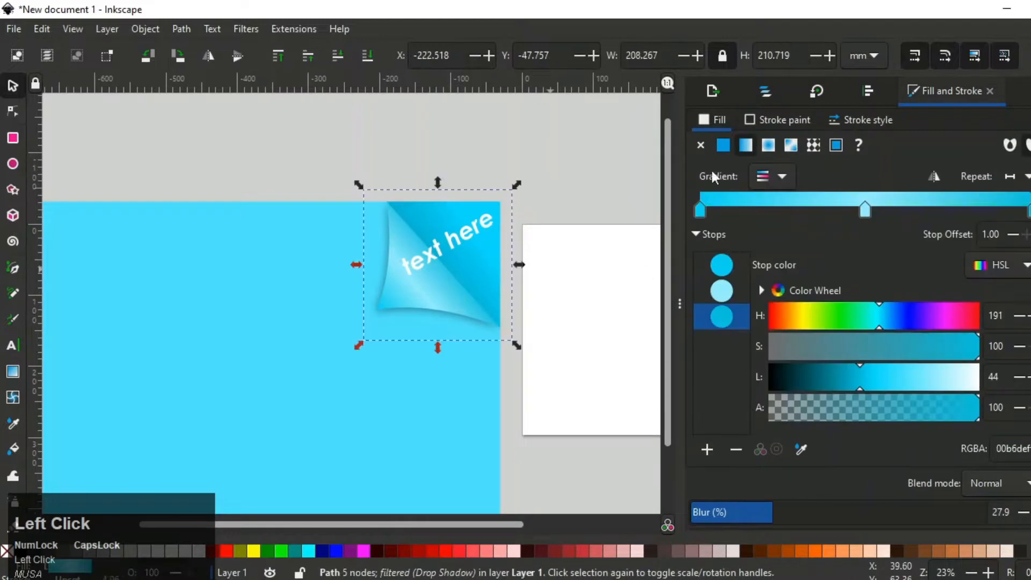
left_click(765, 91)
left_click_drag(779, 179, 772, 183)
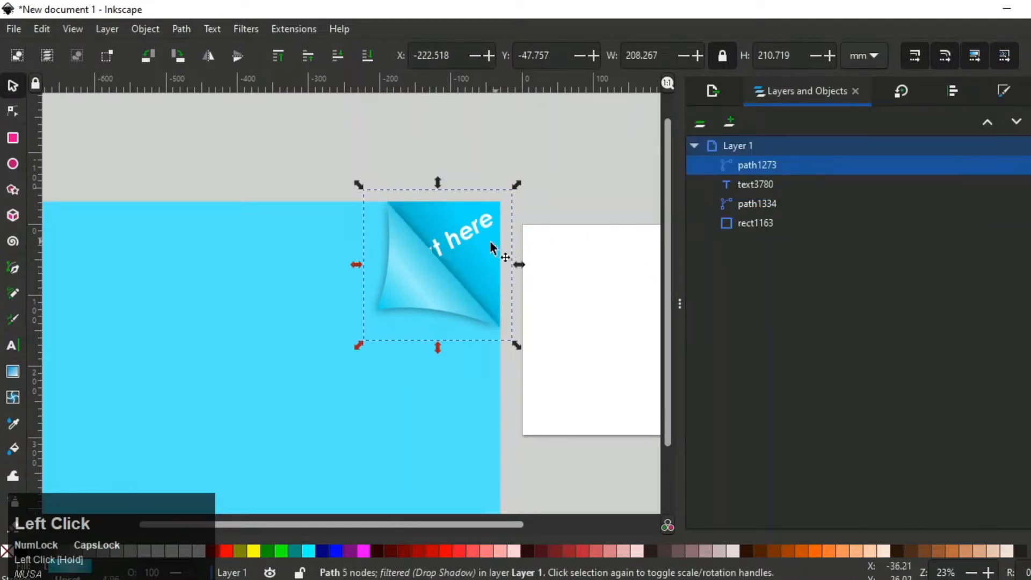
- Adjust the text's position beneath the curl to about X -180 mm, Y -16 mm, and deselect it
left_click_drag(461, 249, 465, 232)
left_click(519, 229)
scroll(519, 230, "down", 2)
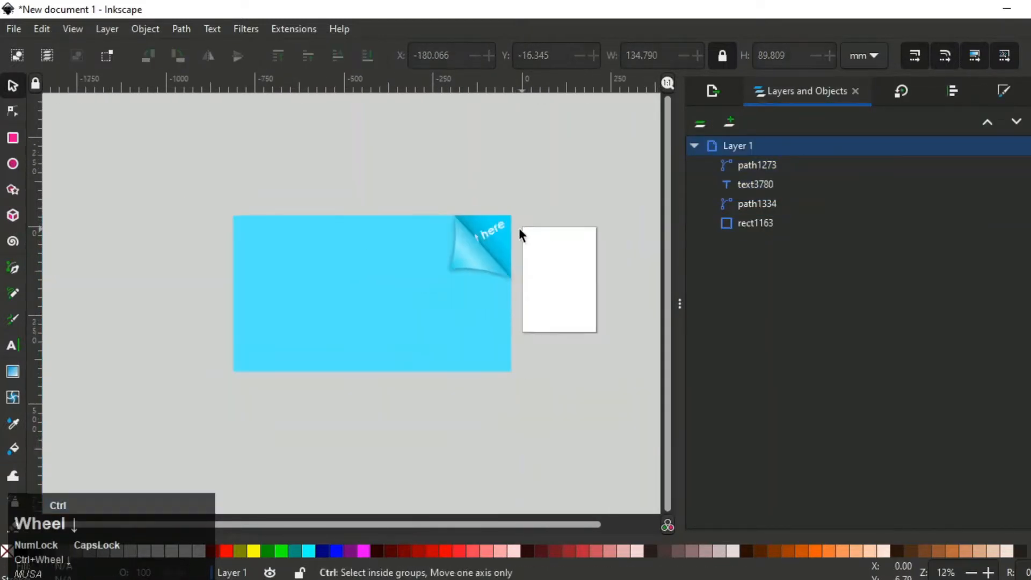
scroll(466, 234, "up", 2)
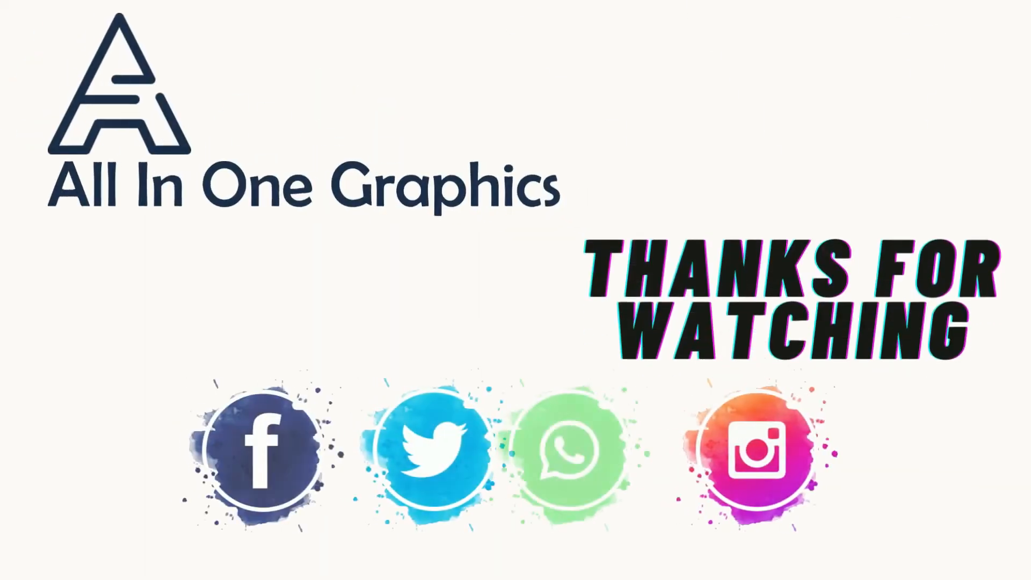